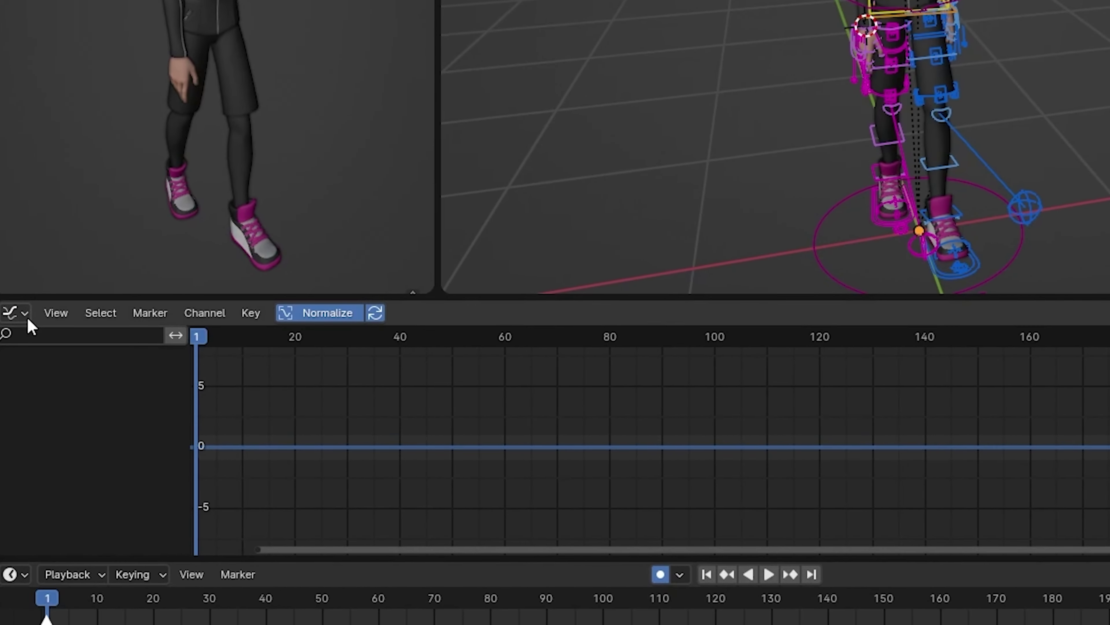
# Switch the Graph Editor area to the Dope Sheet in Action Editor mode
pyautogui.click(22, 314)
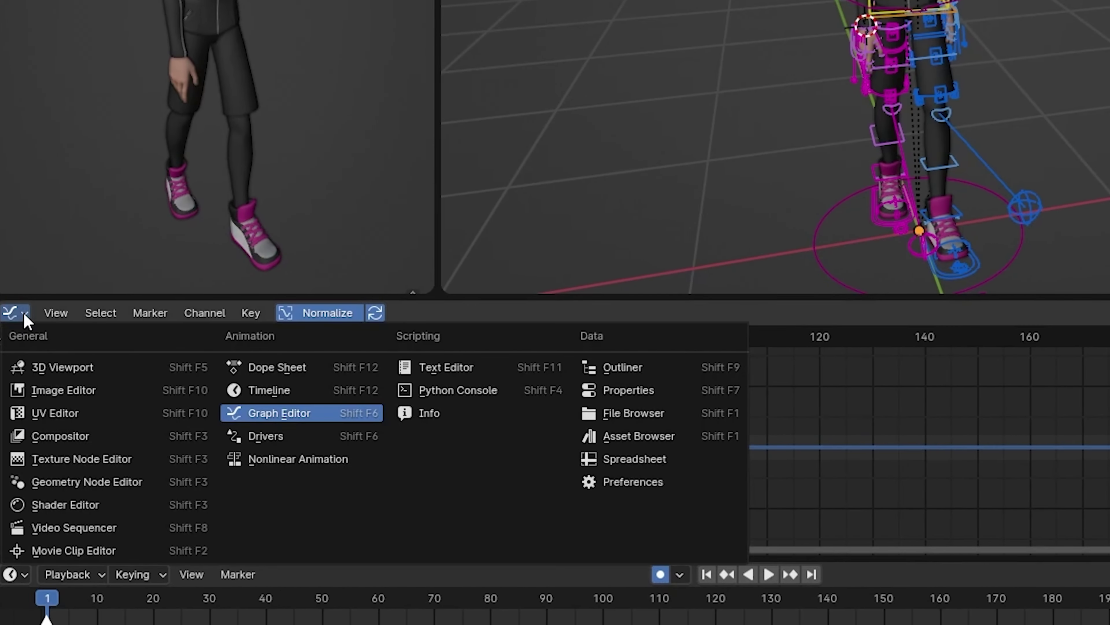
pyautogui.click(262, 367)
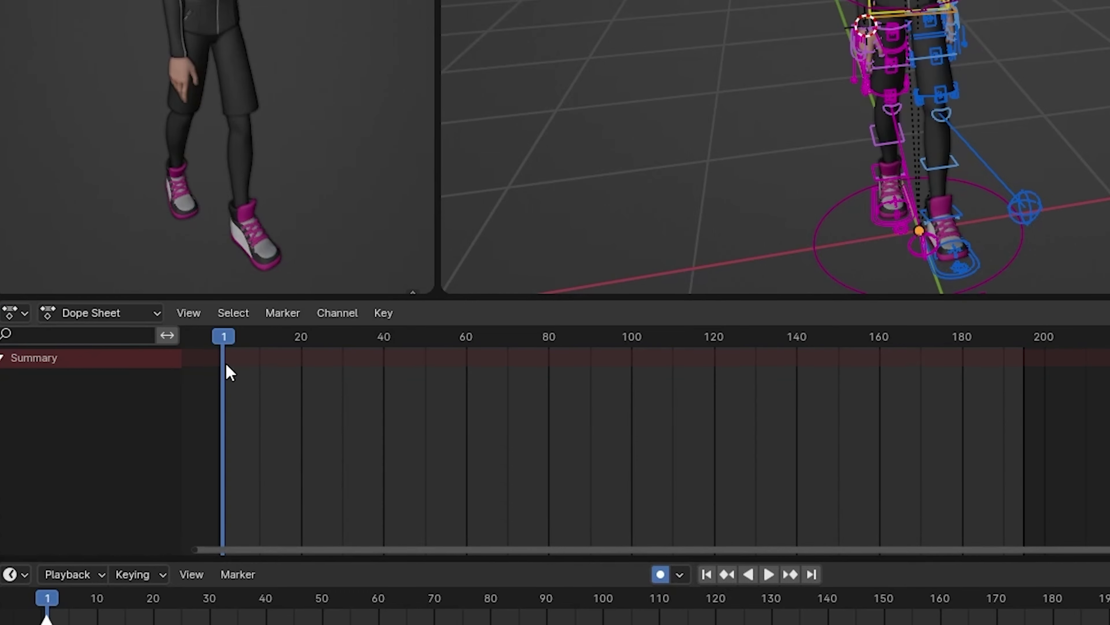
pyautogui.click(129, 311)
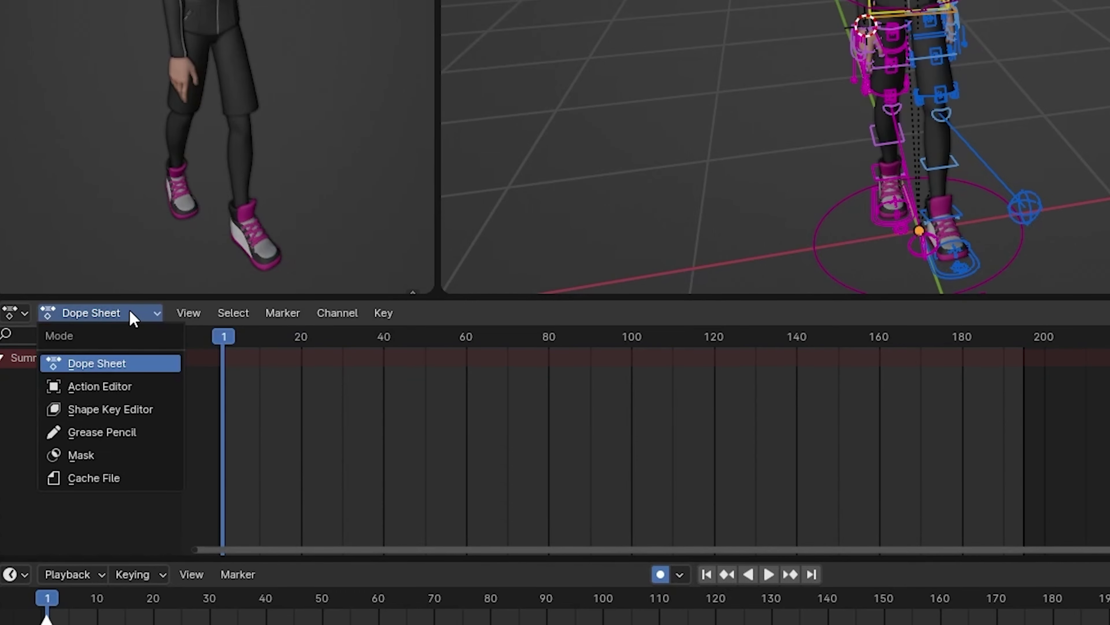
pyautogui.click(123, 386)
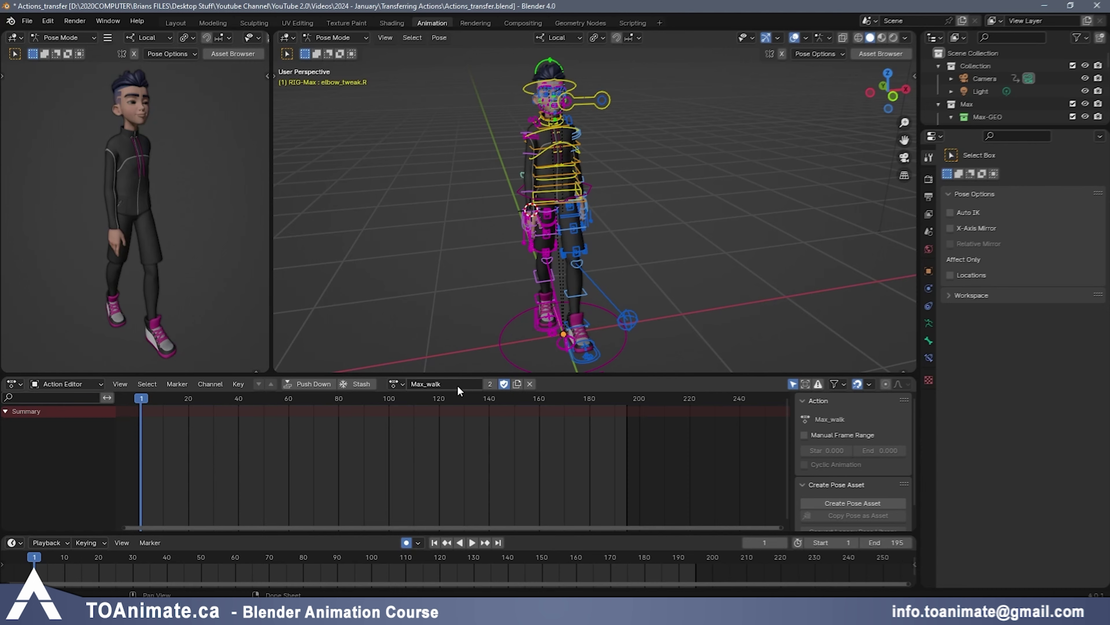
# Play and stop the Max_walk action to preview the walk
pyautogui.doubleClick(735, 317)
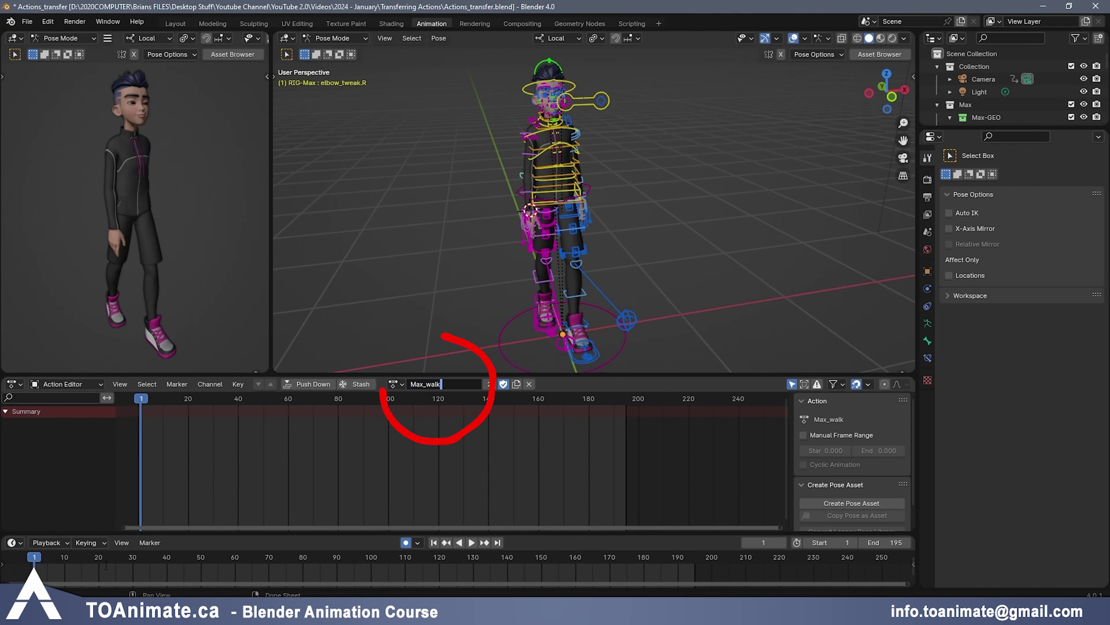
pyautogui.press('space')
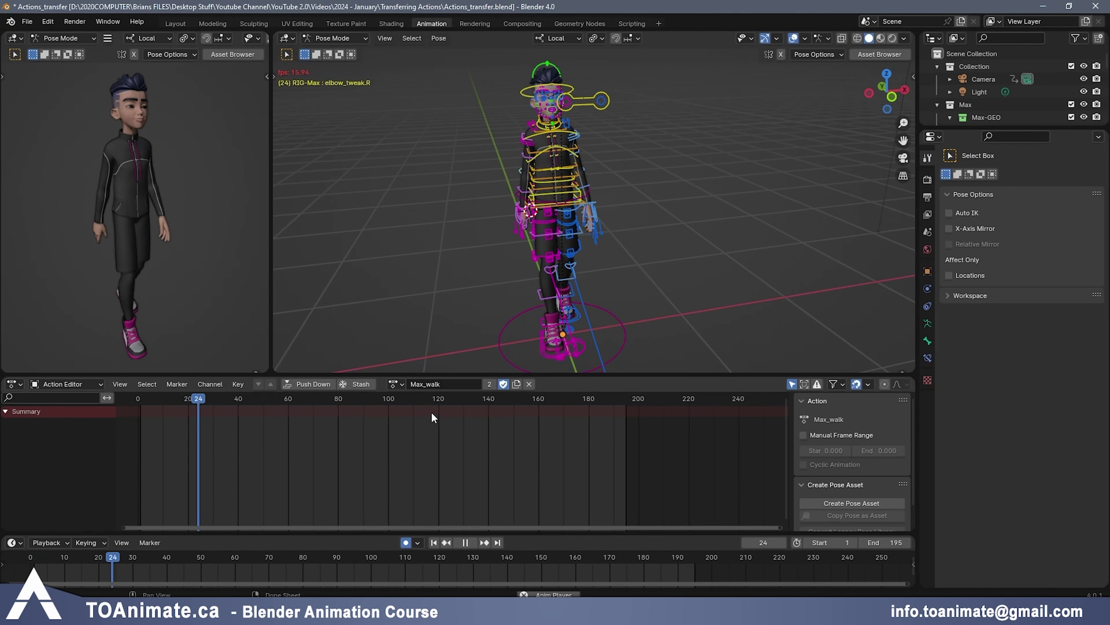
pyautogui.press('Escape')
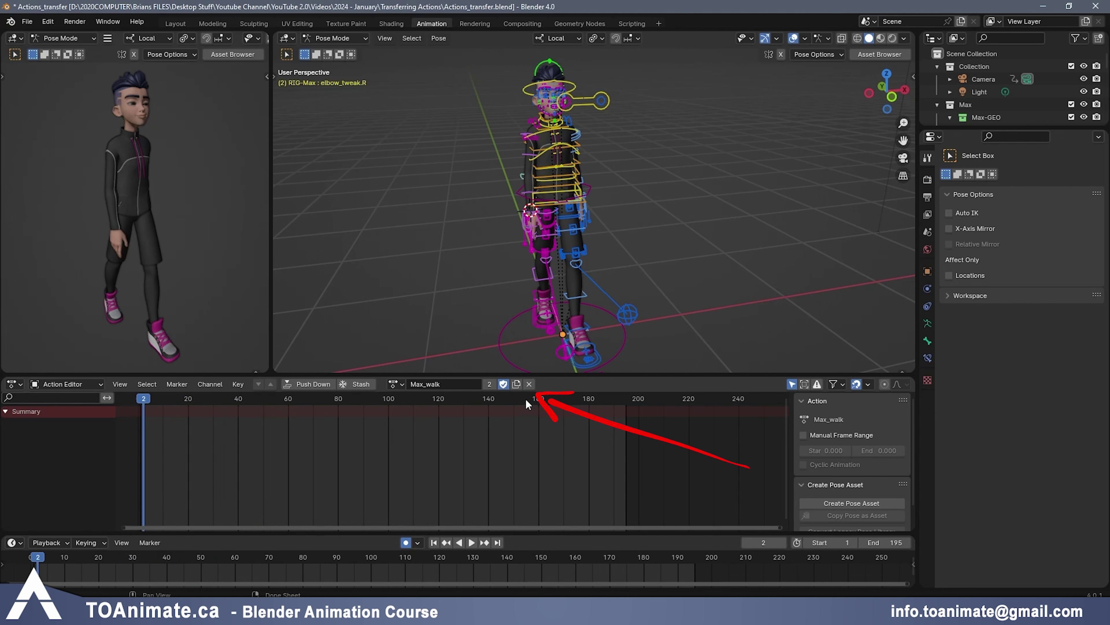
# Unlink Max_walk and create a new empty action named Angry_Walk_Animation
pyautogui.click(529, 384)
pyautogui.click(450, 384)
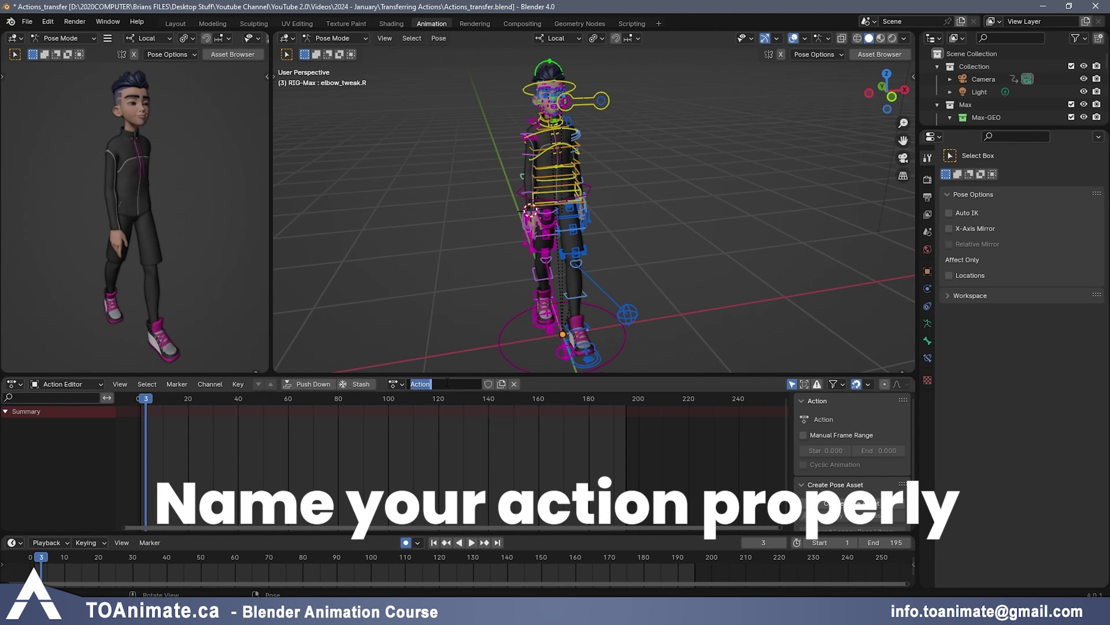
pyautogui.write('Deez')
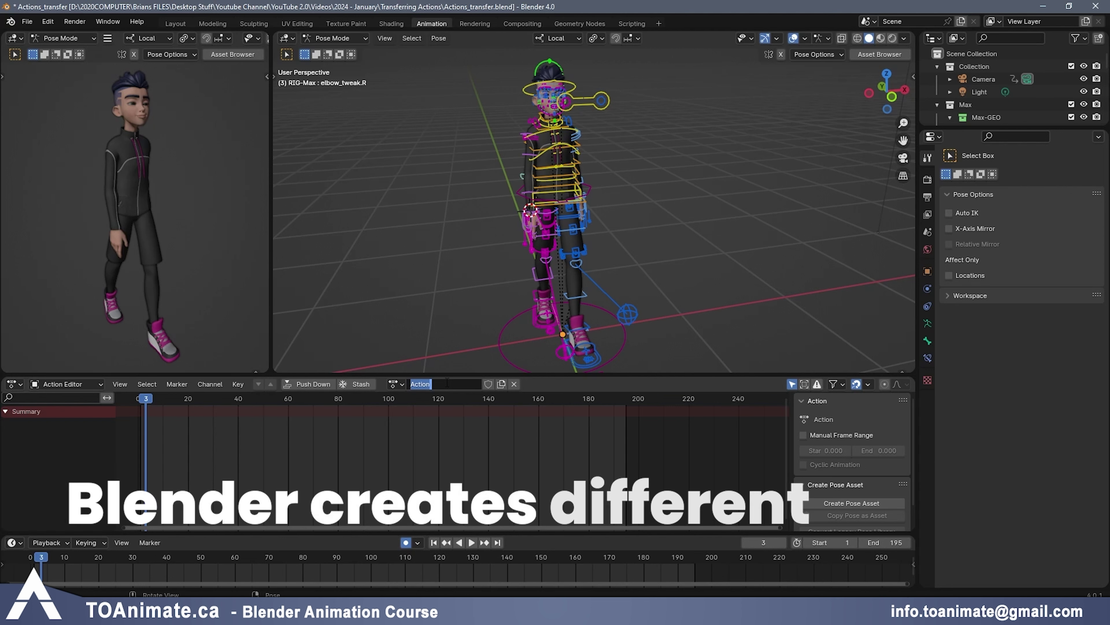
pyautogui.write('Subscri')
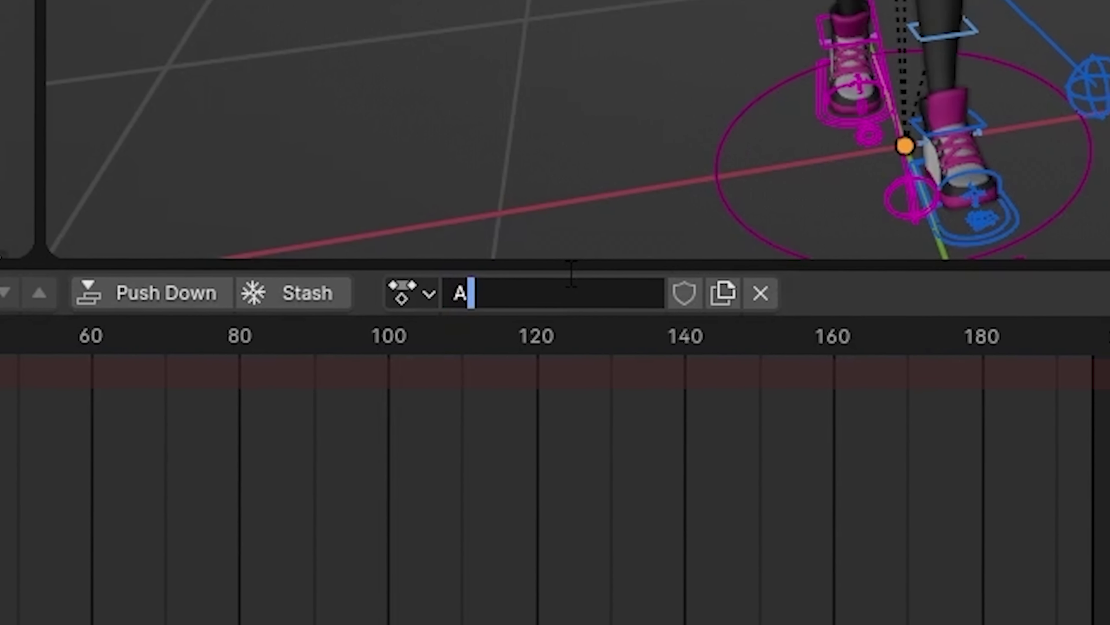
pyautogui.write('_Walk')
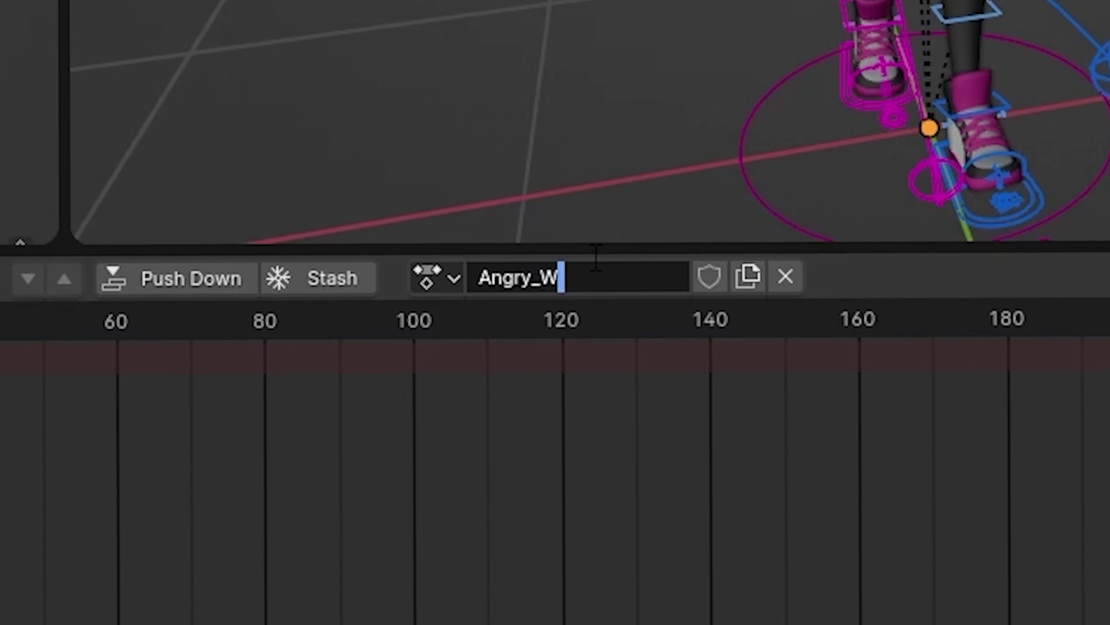
pyautogui.write('_Animation')
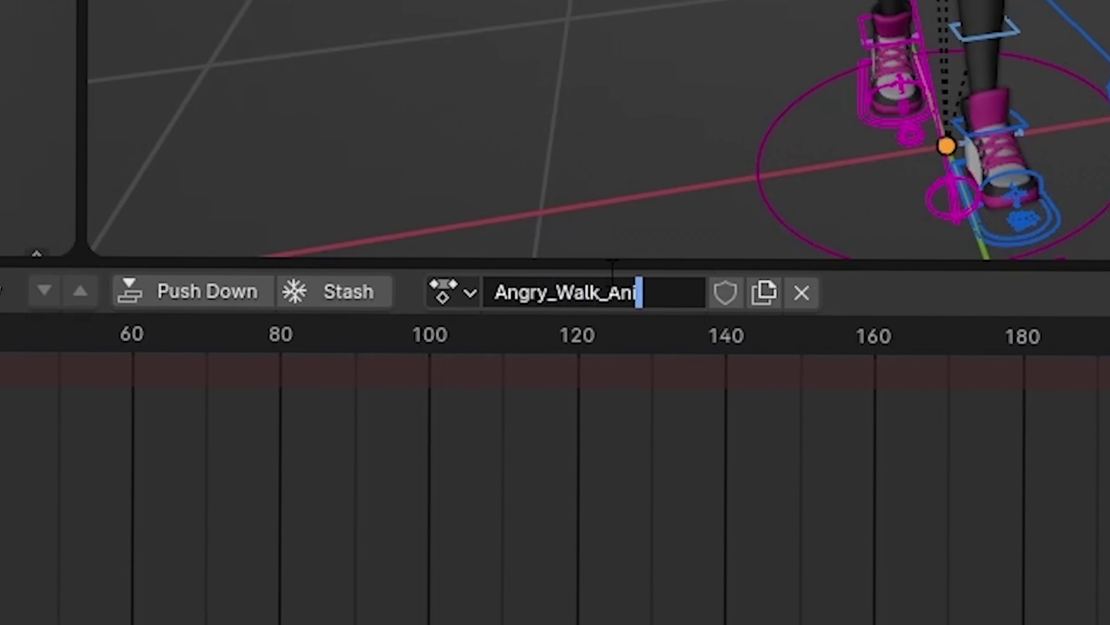
pyautogui.press('Return')
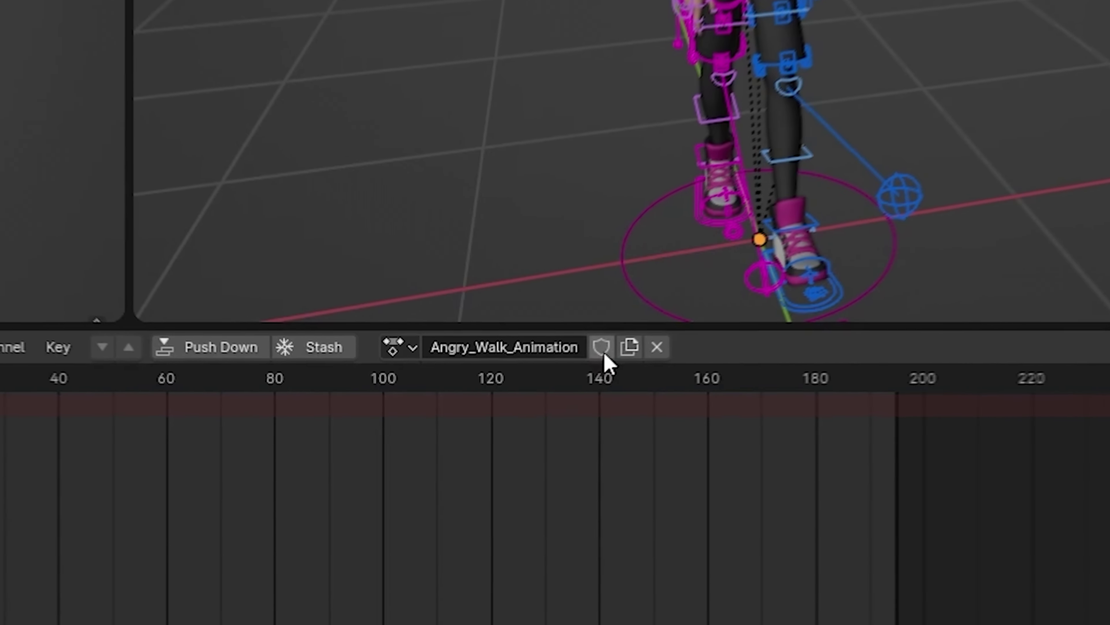
# Leave Angry_Walk_Animation without a fake user, unlink it, and check the action list
pyautogui.click(519, 374)
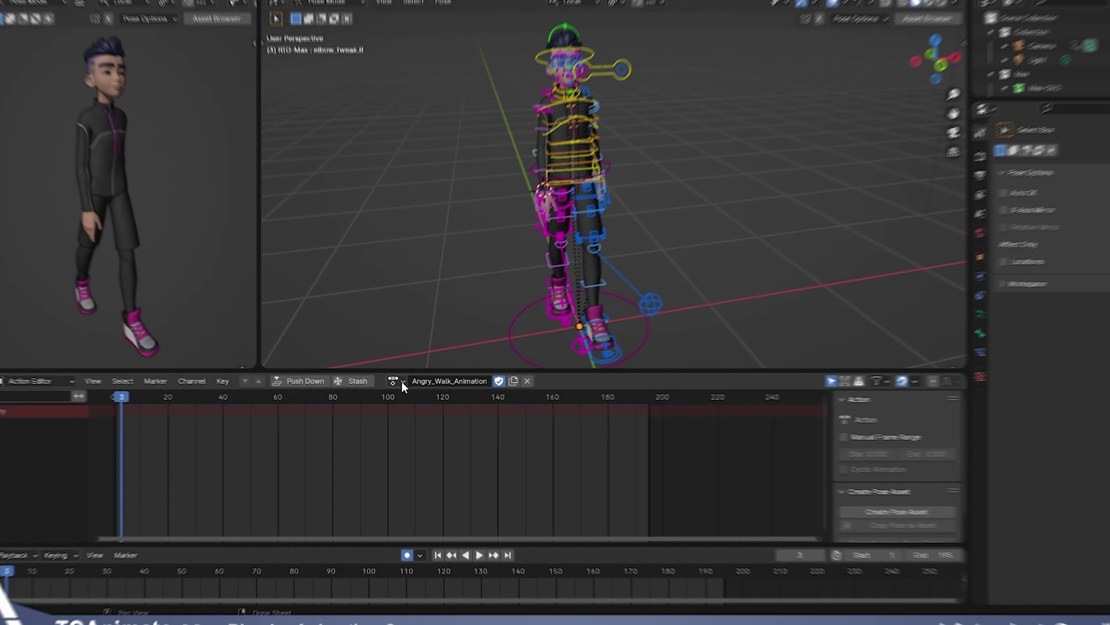
pyautogui.click(393, 366)
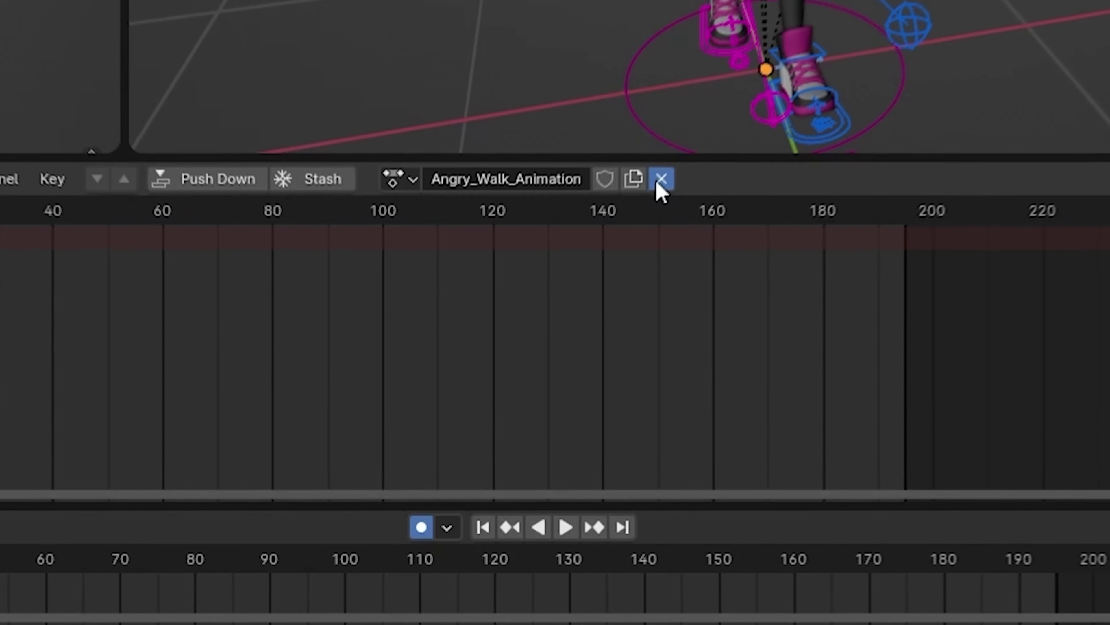
pyautogui.click(564, 315)
pyautogui.click(435, 176)
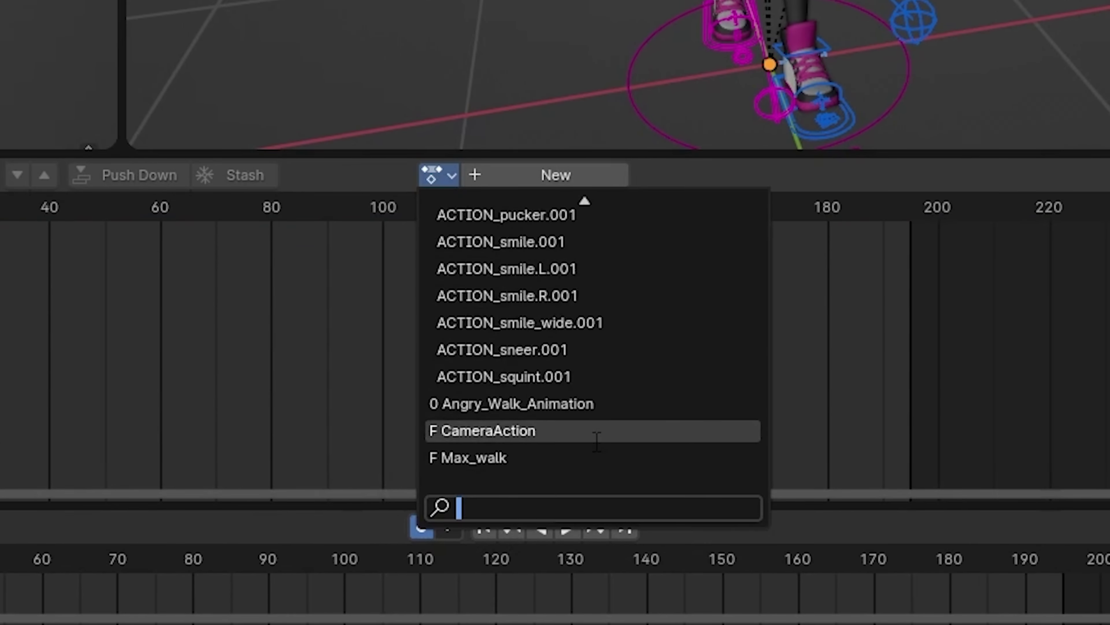
pyautogui.scroll(11, 595, 440)
pyautogui.scroll(-9, 582, 414)
pyautogui.scroll(-3, 582, 413)
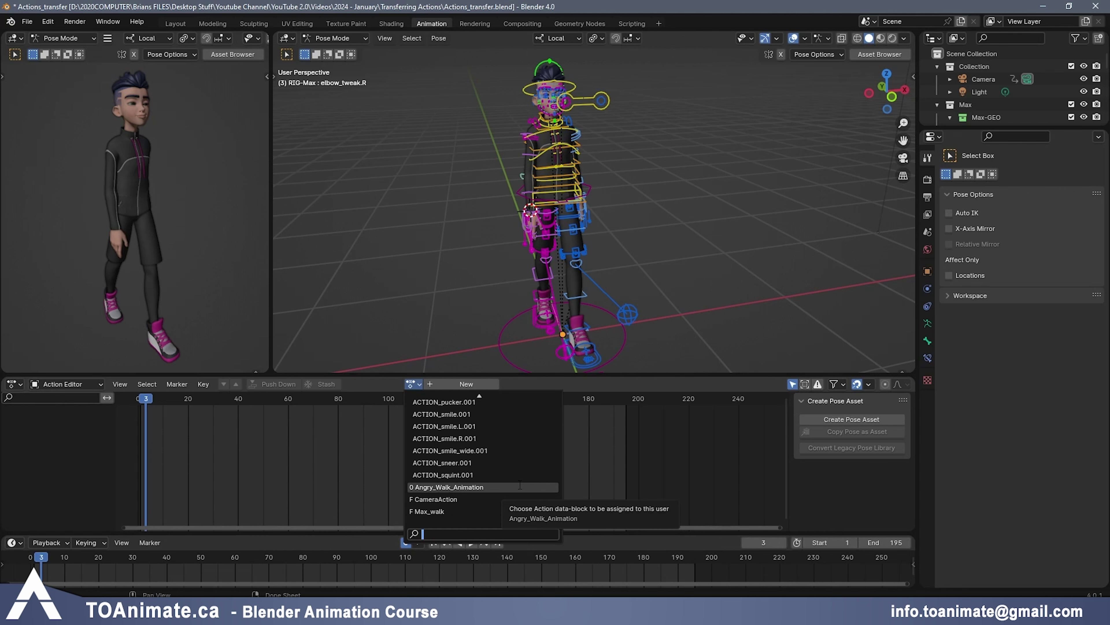
# Give Angry_Walk_Animation a fake user, then relink Max_walk and preview it
pyautogui.click(520, 485)
pyautogui.click(489, 383)
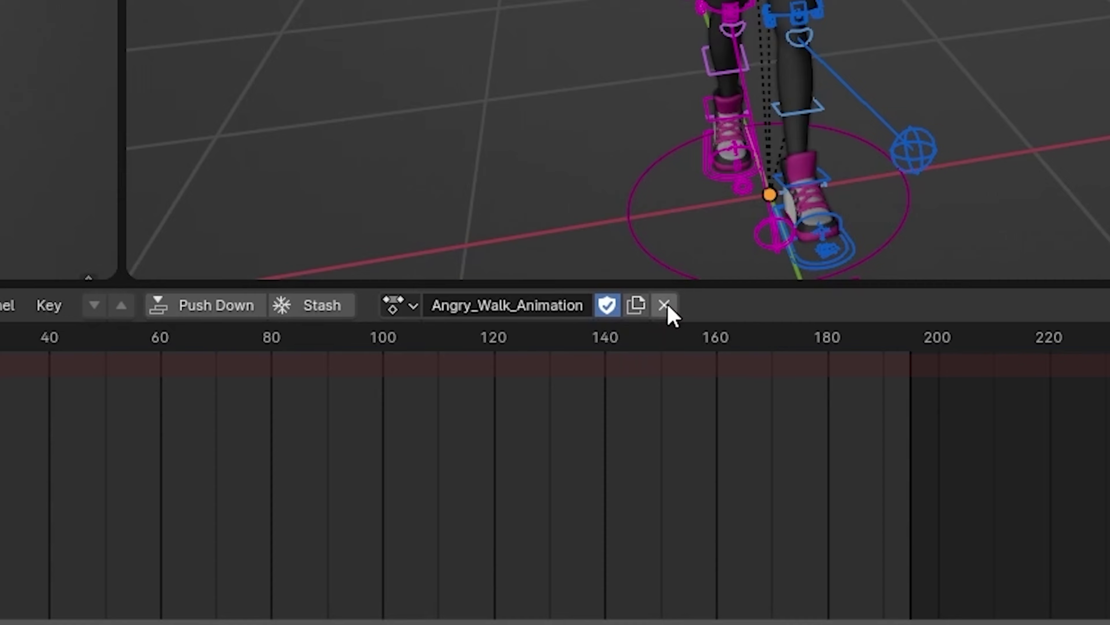
pyautogui.click(399, 305)
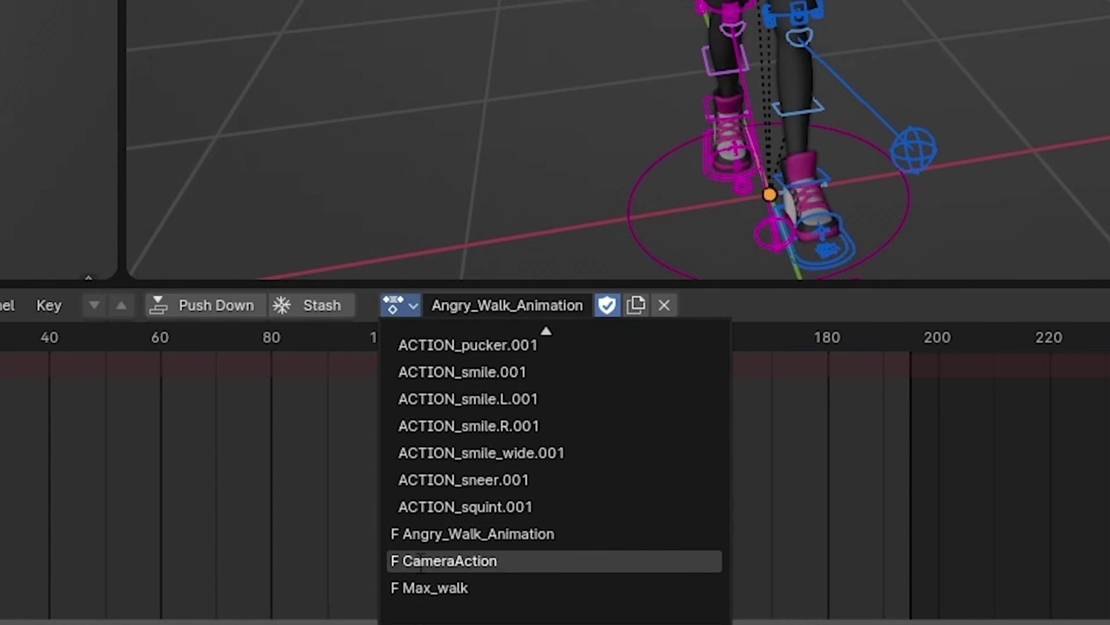
pyautogui.click(452, 596)
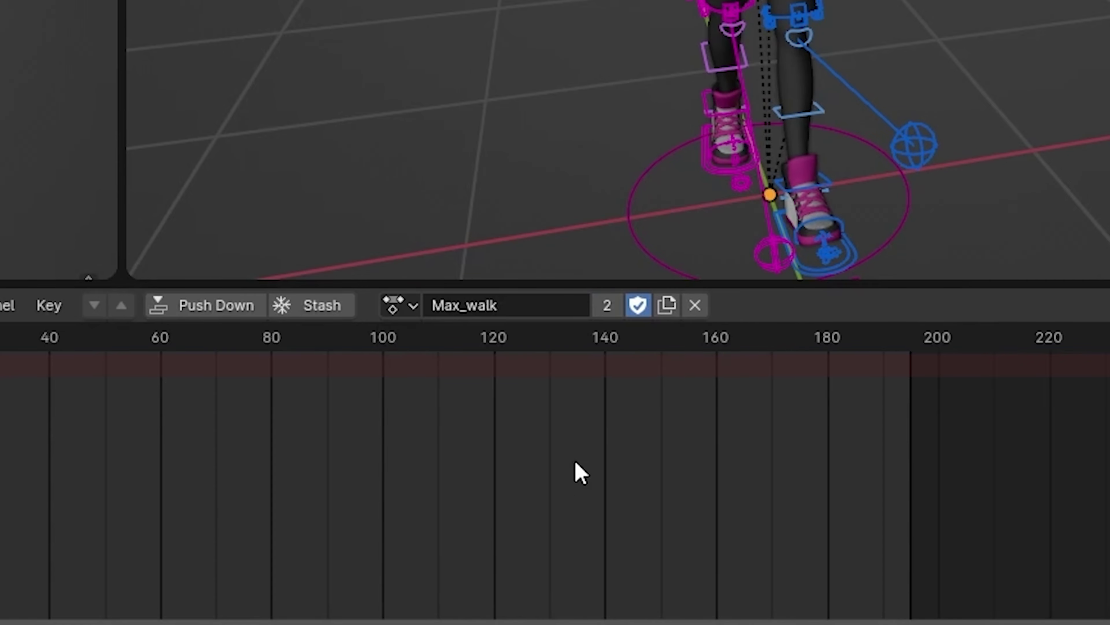
pyautogui.press('space')
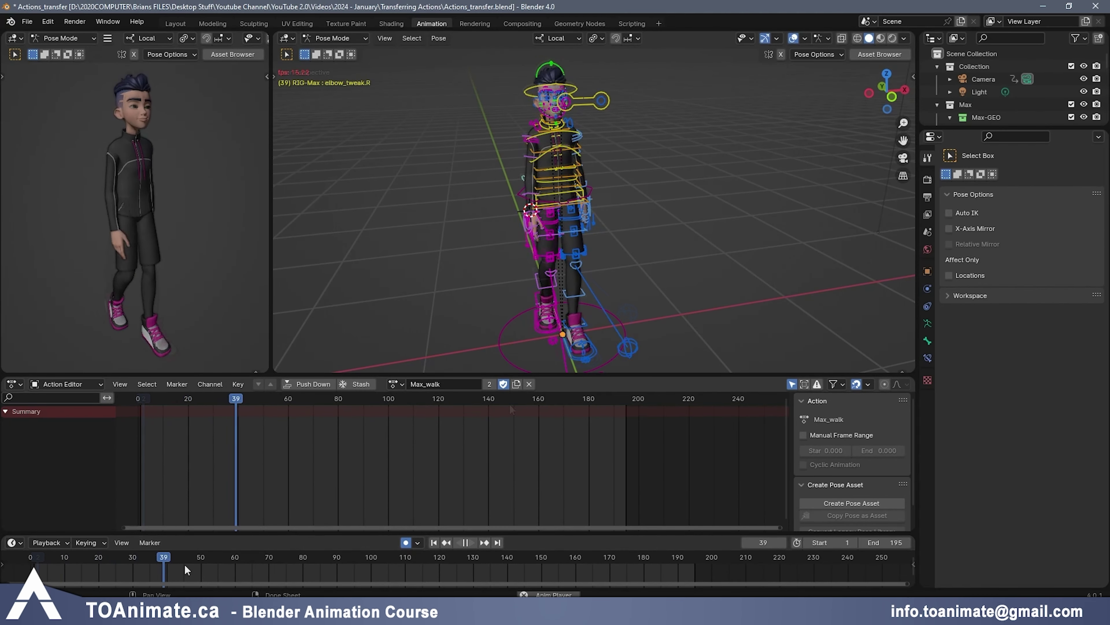
pyautogui.press('Escape')
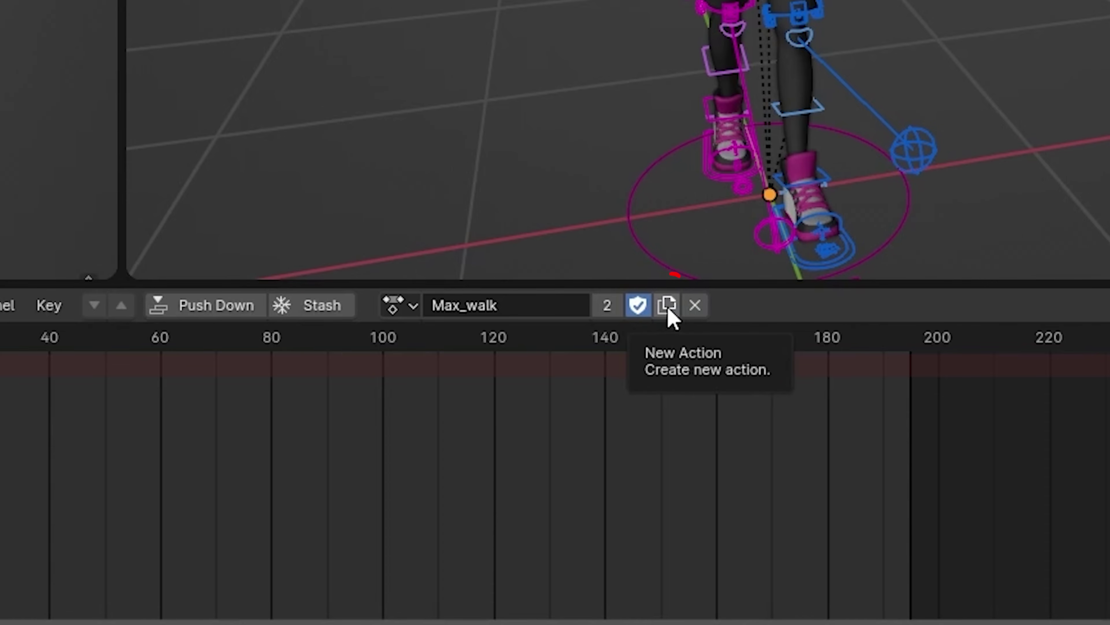
# Duplicate Max_walk into a new action and play it to check the keys
pyautogui.click(668, 309)
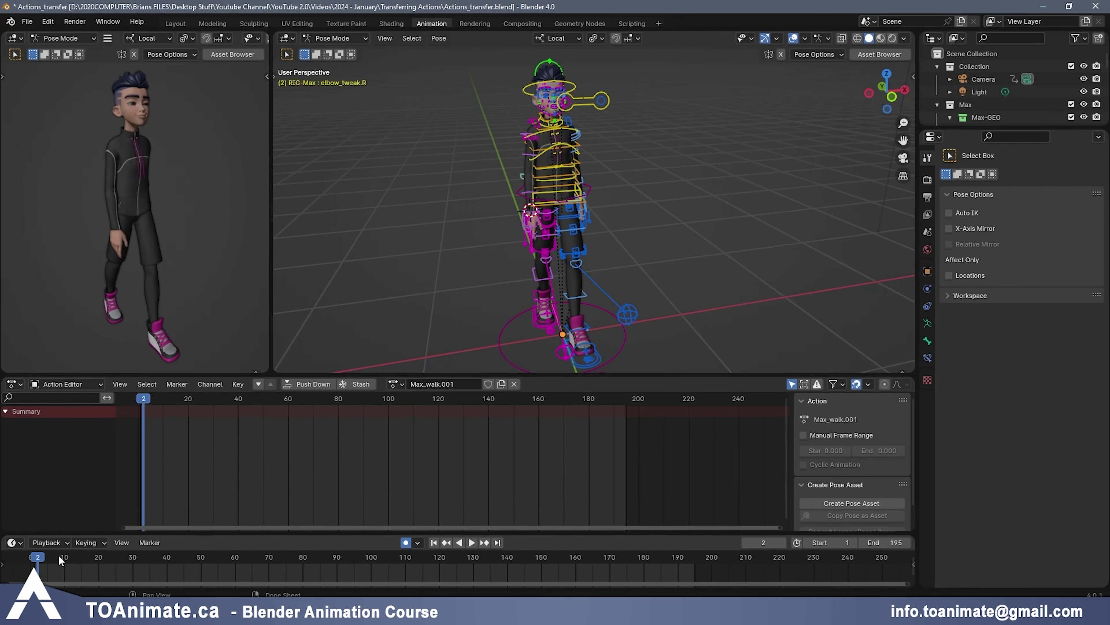
pyautogui.press('space')
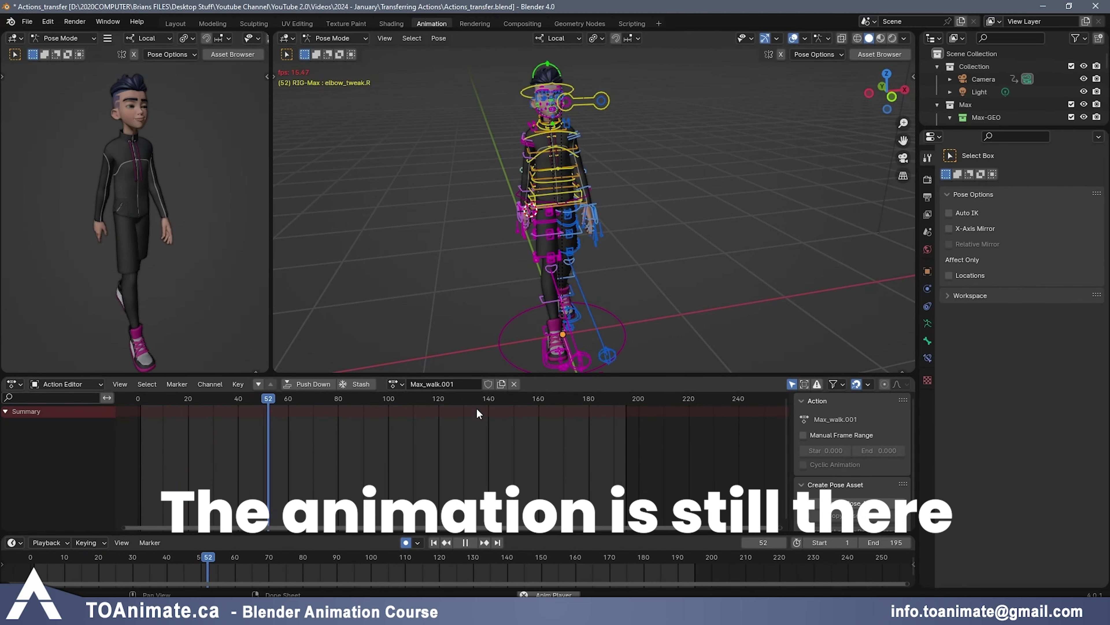
pyautogui.press('space')
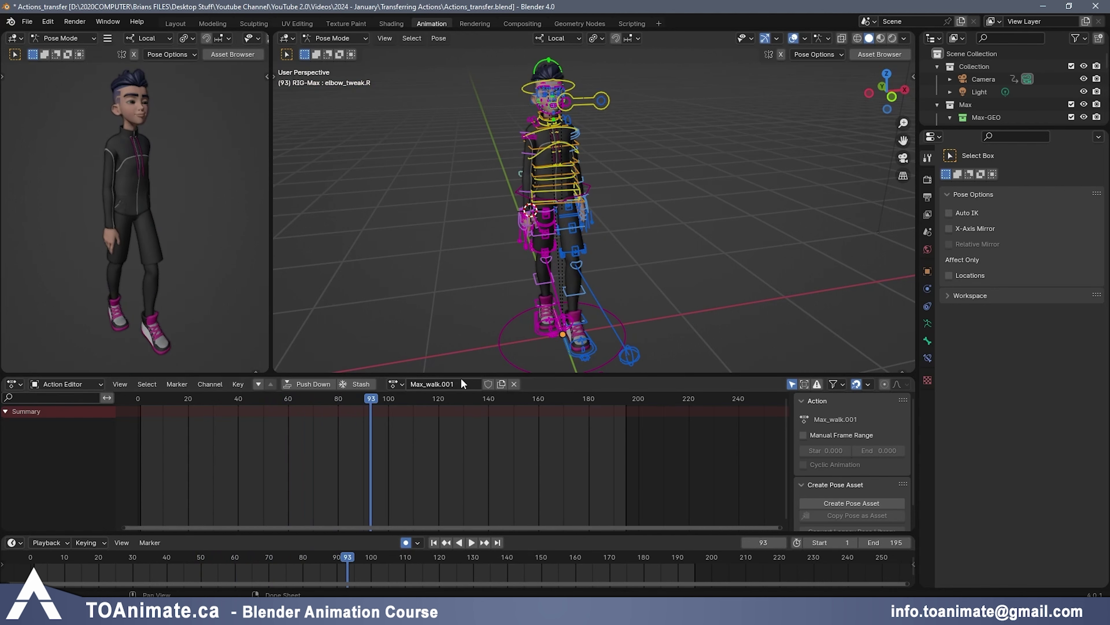
# Rename the copy to Max_Happy_Walk and protect it with a fake user
pyautogui.click(466, 382)
pyautogui.click(466, 382)
pyautogui.press('BackSpace')
pyautogui.press('BackSpace')
pyautogui.press('BackSpace')
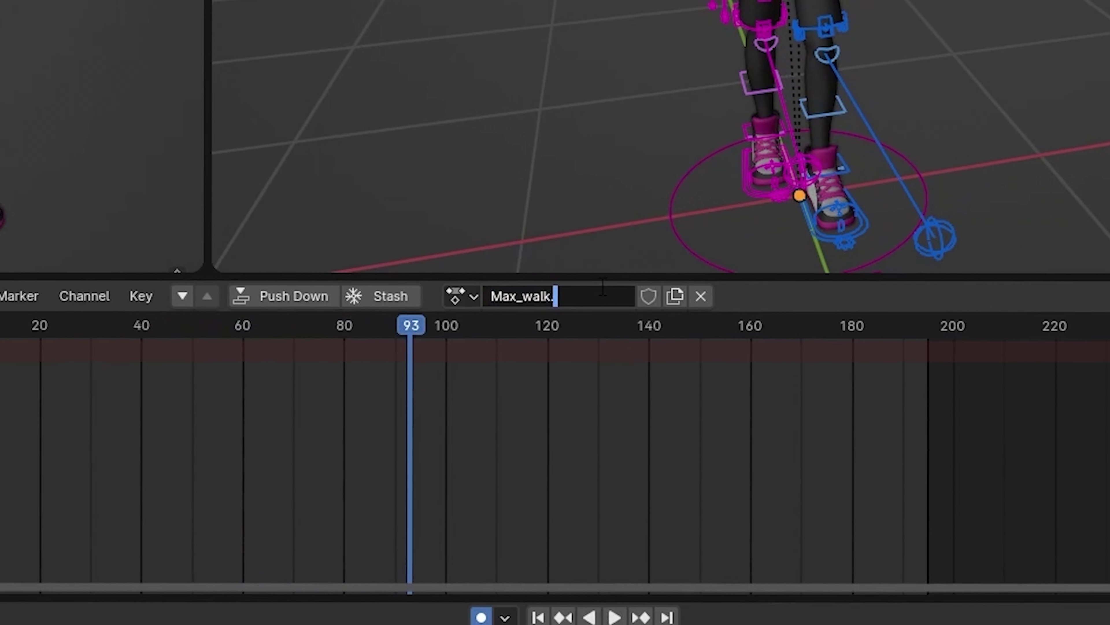
pyautogui.press('BackSpace')
pyautogui.press('BackSpace')
pyautogui.press('BackSpace')
pyautogui.press('BackSpace')
pyautogui.press('BackSpace')
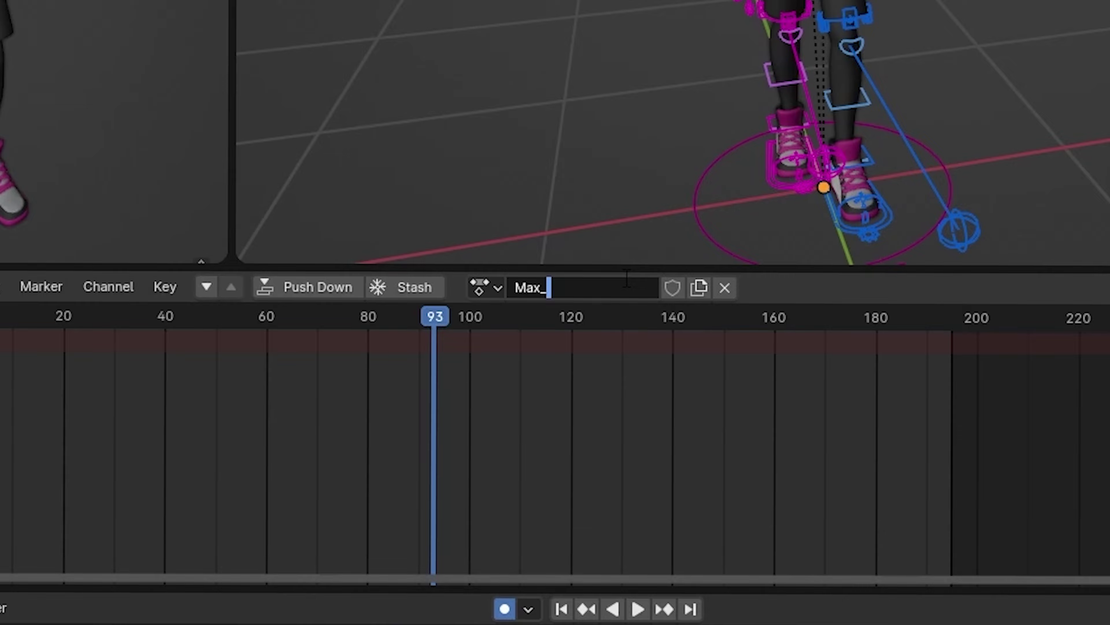
pyautogui.write('Happy_Wal;')
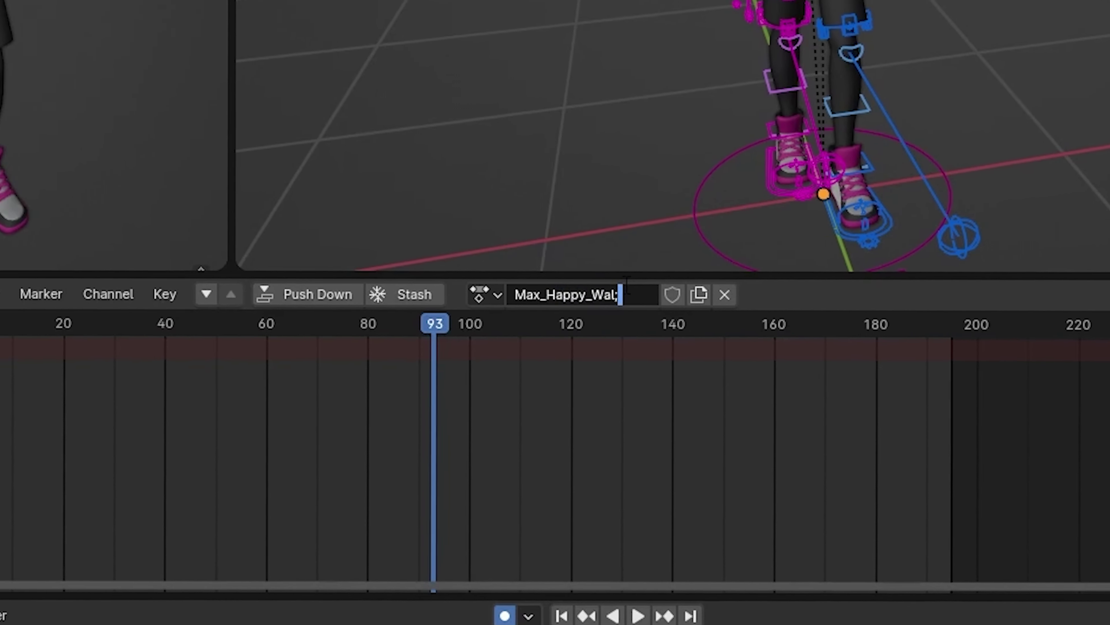
pyautogui.press('BackSpace')
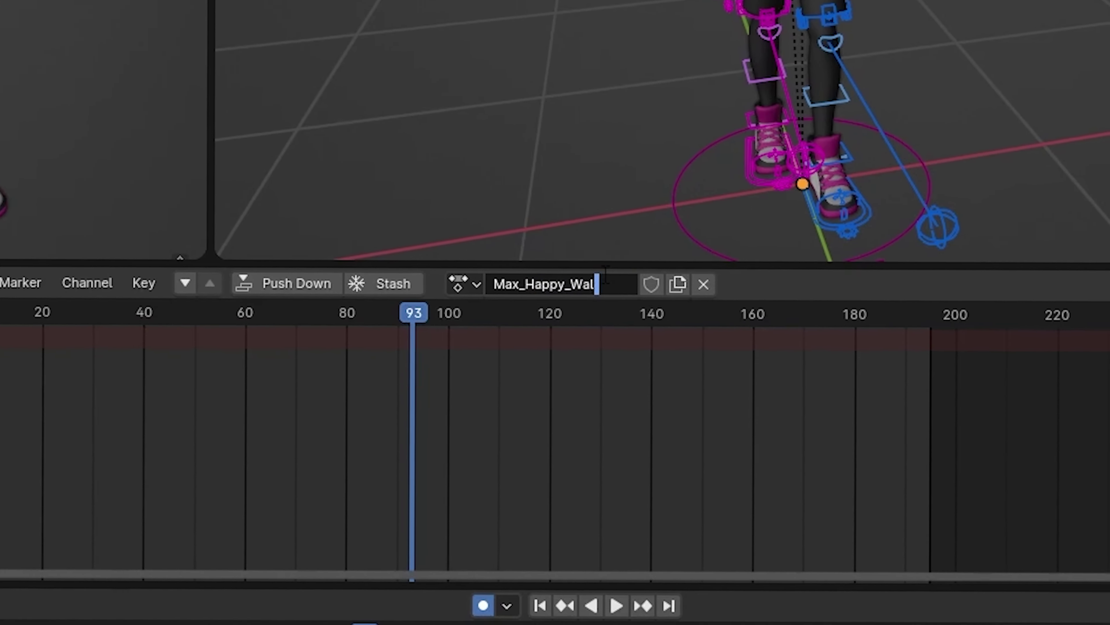
pyautogui.write('k')
pyautogui.press('Return')
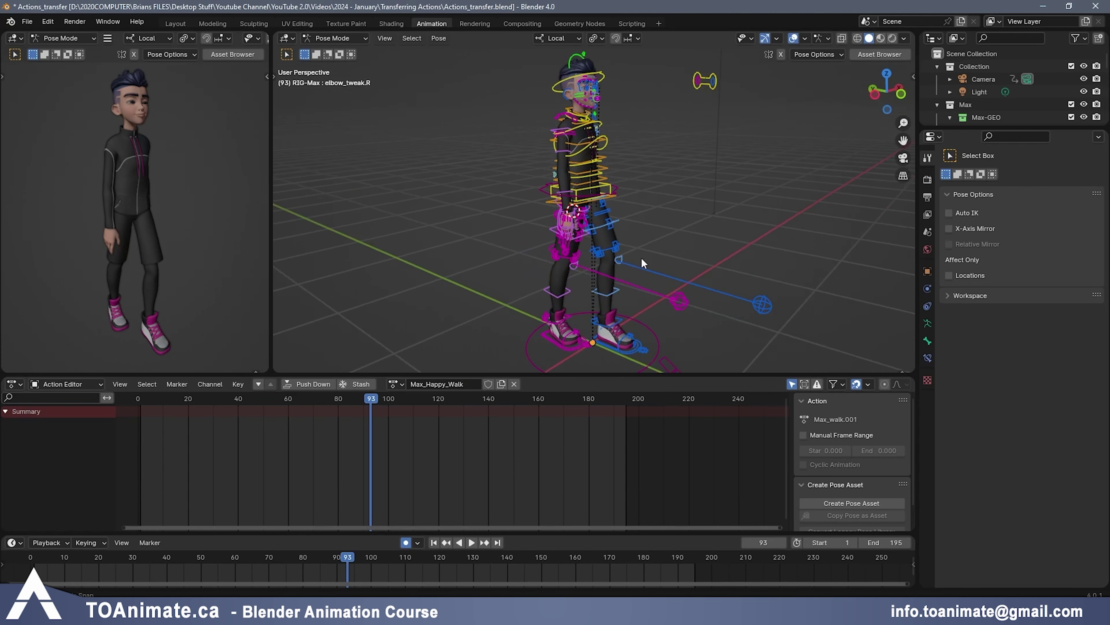
pyautogui.moveTo(641, 259); pyautogui.dragTo(646, 268, button='middle')
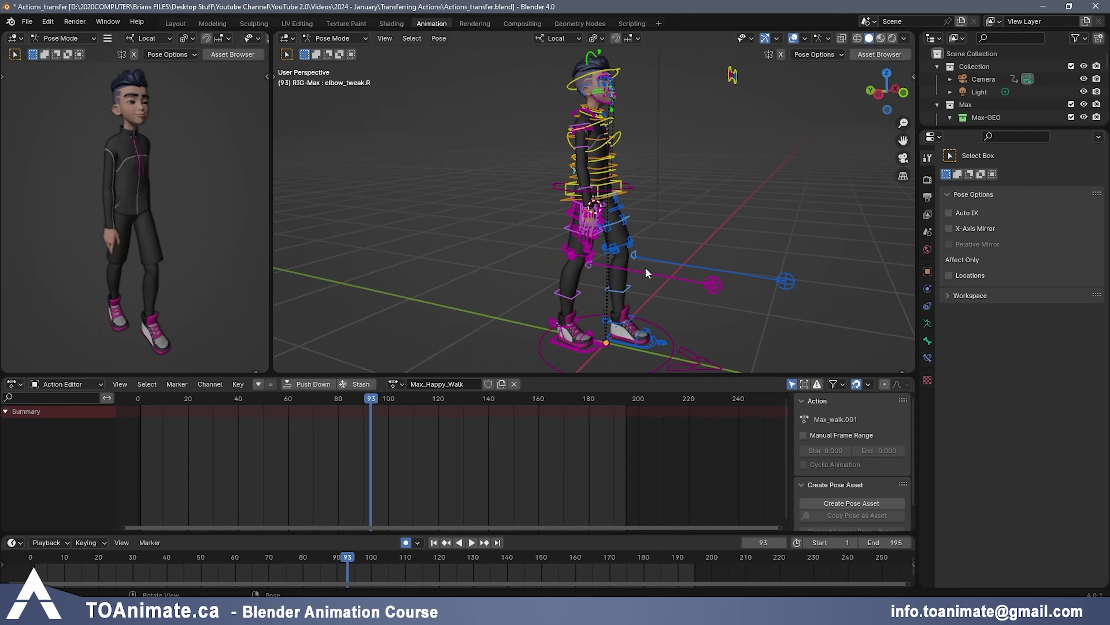
pyautogui.click(488, 384)
# Assign Max_walk to the rig, play its walk, and return to frame 1
pyautogui.press('space')
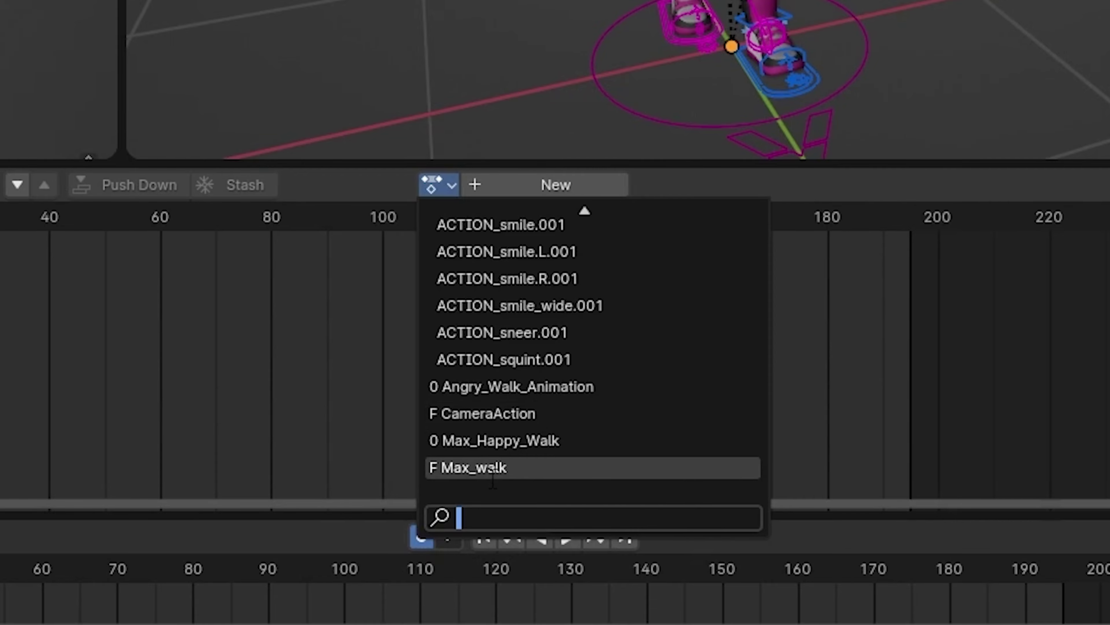
pyautogui.click(491, 470)
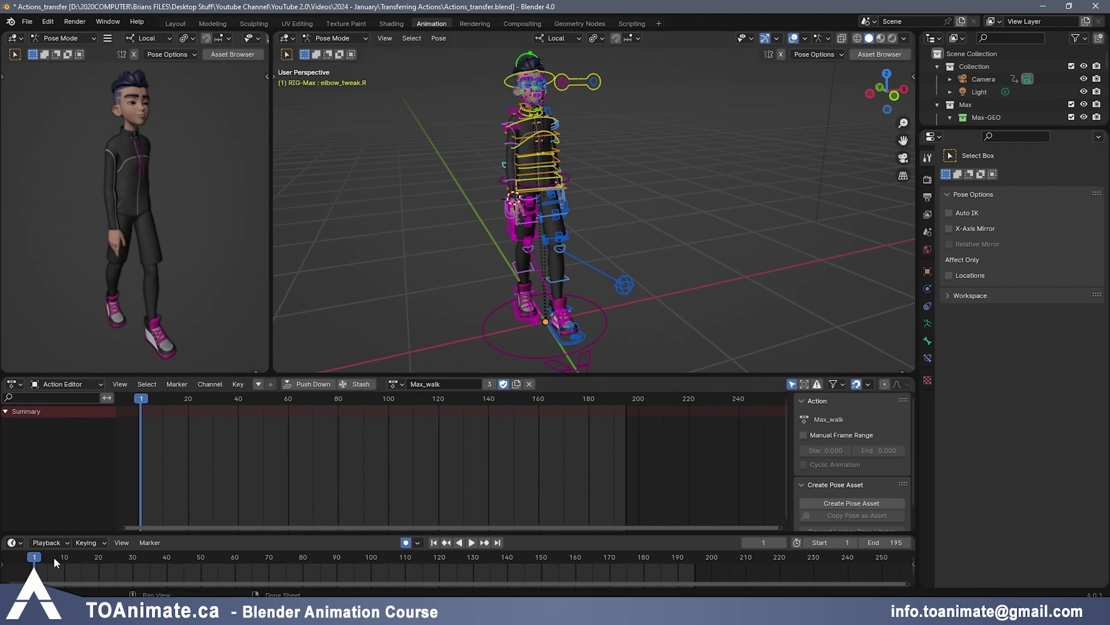
pyautogui.press('space')
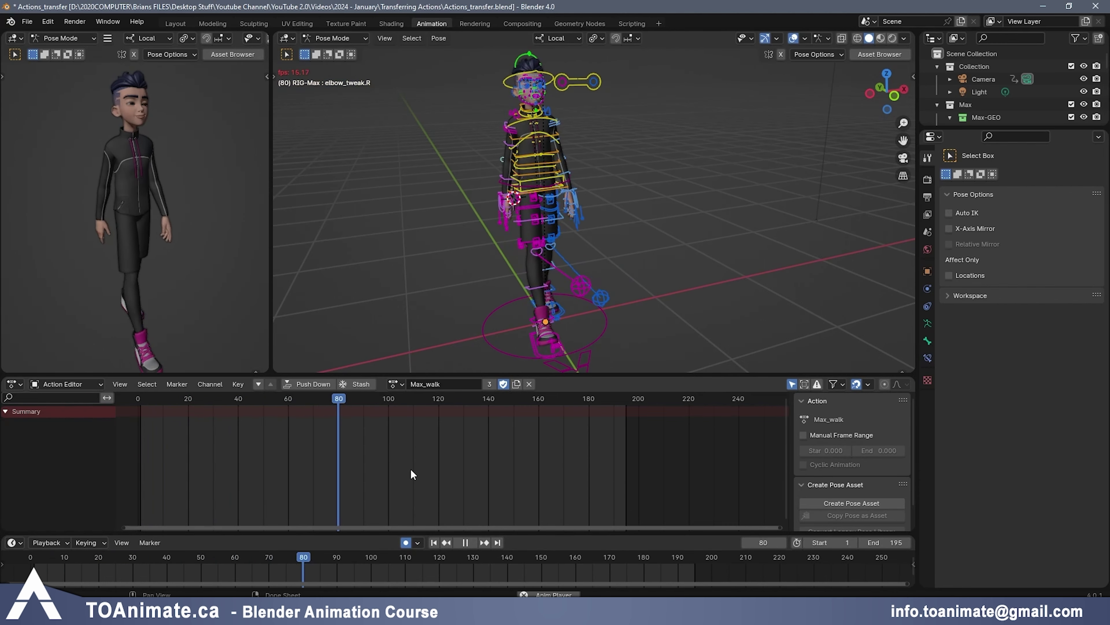
pyautogui.press('space')
pyautogui.hotkey('shift', 'Left')
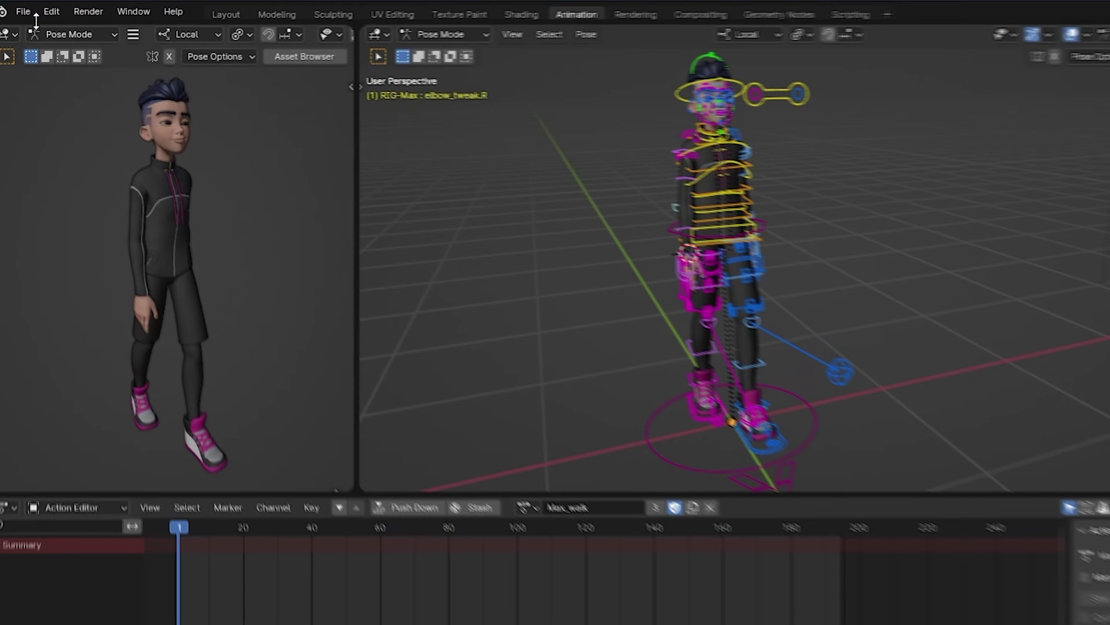
# Append the Looking_around and Max_run actions from Actions_transfer01.blend's Action folder
pyautogui.click(27, 22)
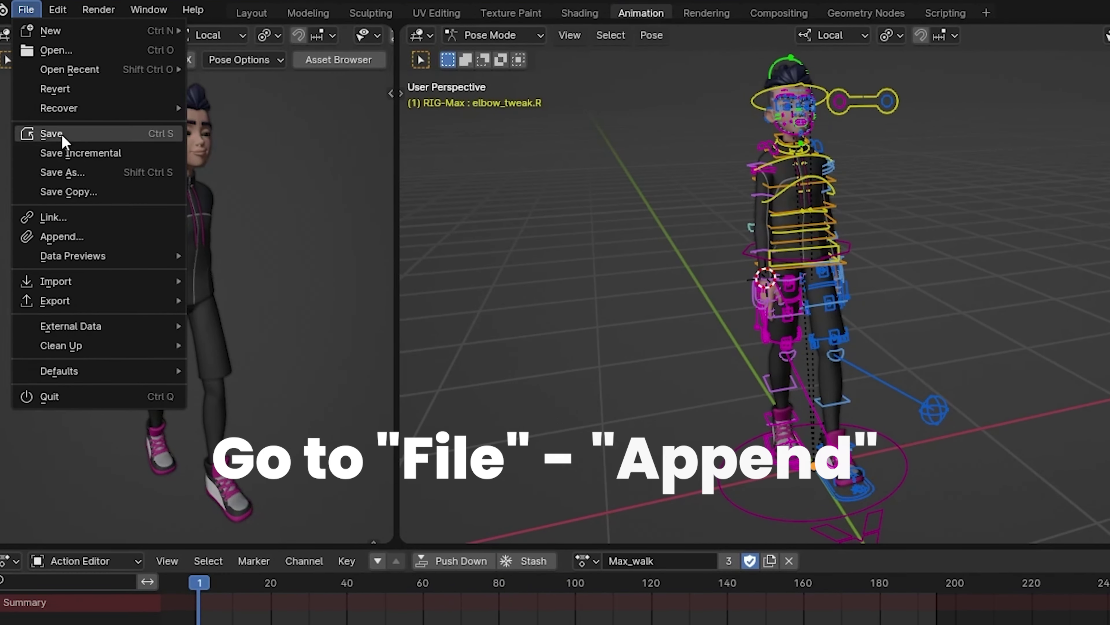
pyautogui.click(68, 238)
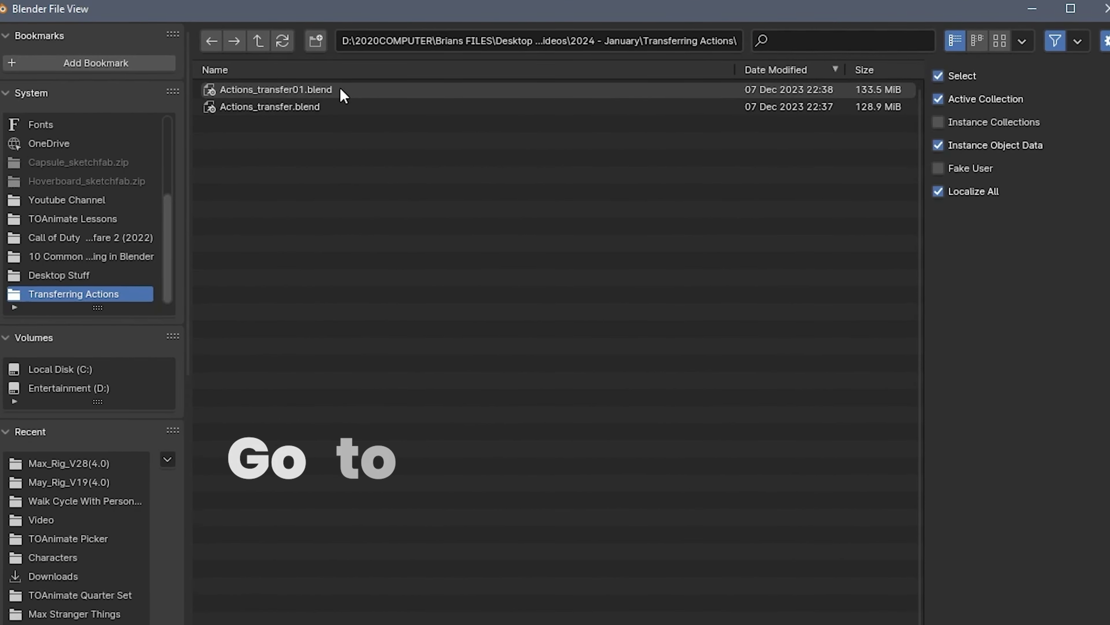
pyautogui.click(345, 91)
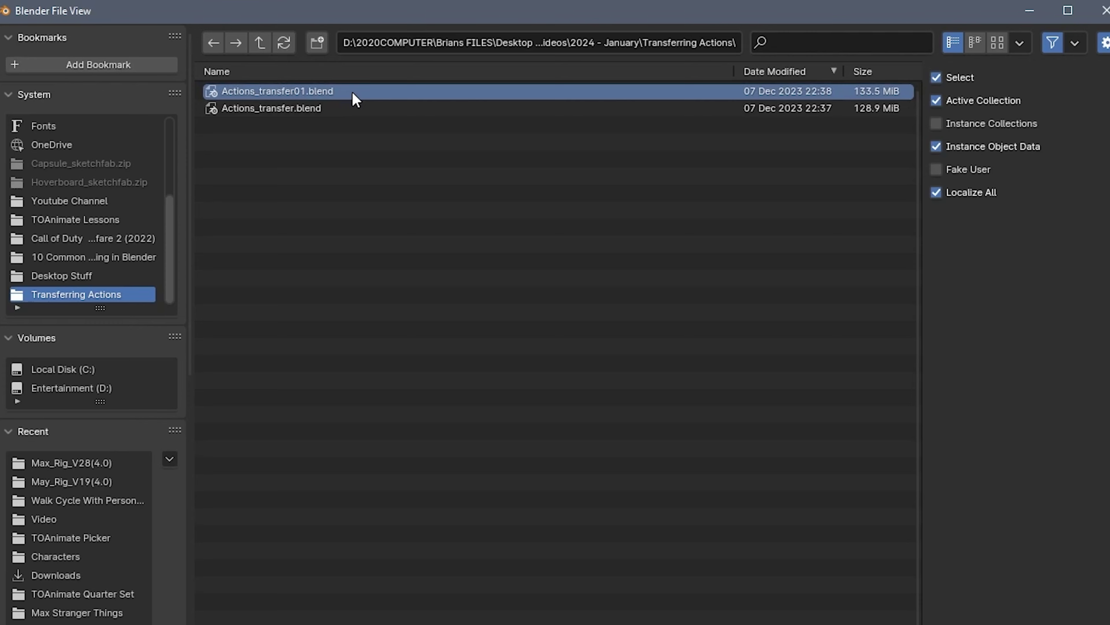
pyautogui.doubleClick(354, 93)
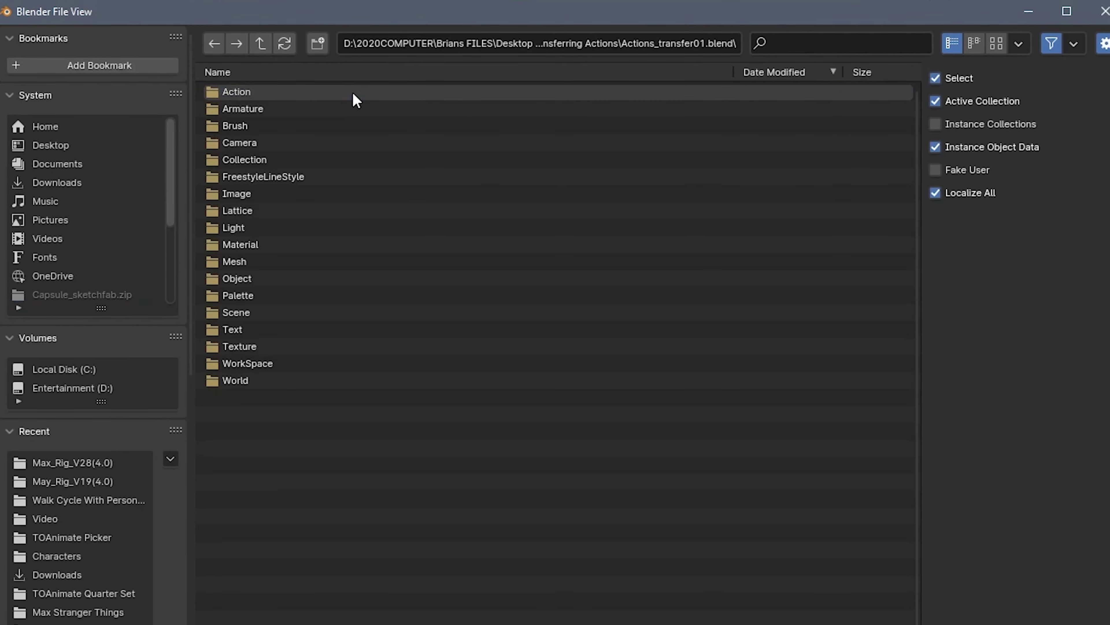
pyautogui.doubleClick(336, 95)
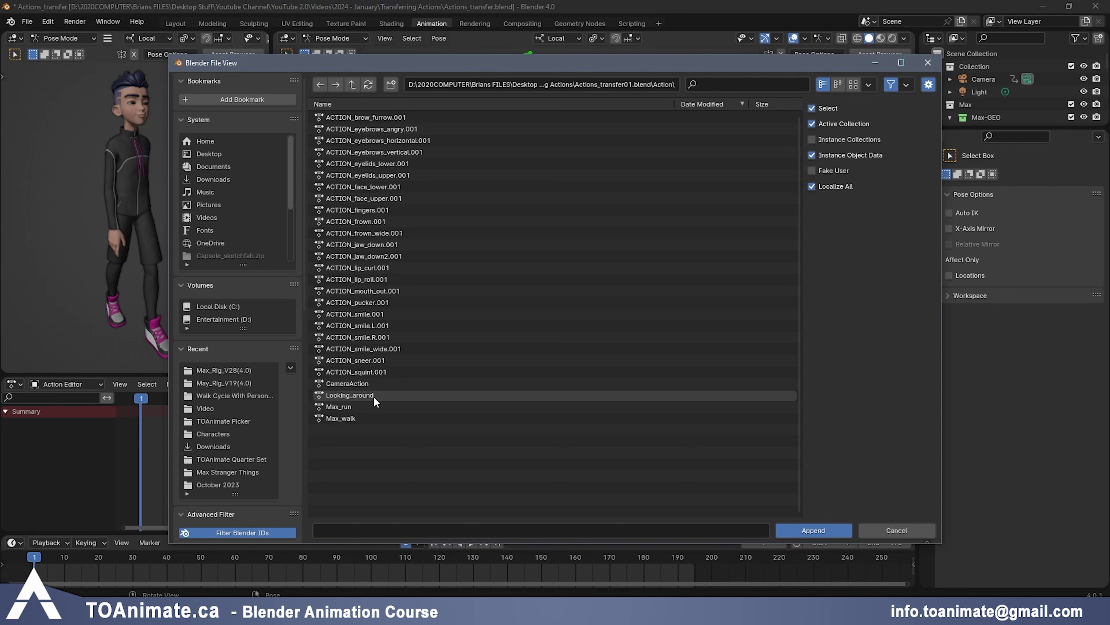
pyautogui.click(374, 396)
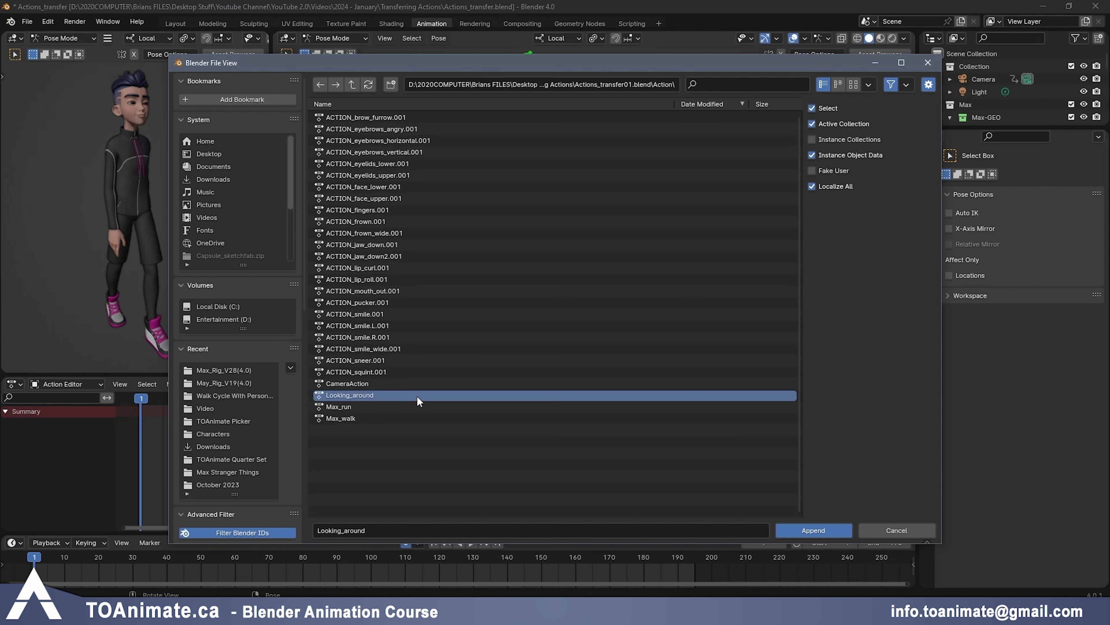
pyautogui.keyDown('shift'); pyautogui.click(373, 406); pyautogui.keyUp('shift')
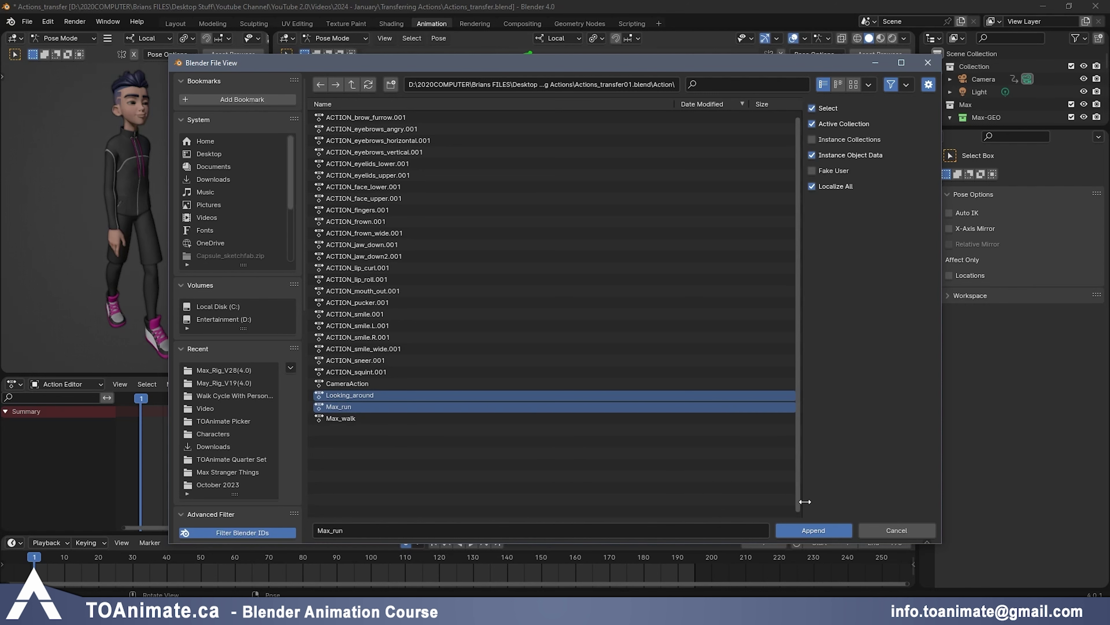
pyautogui.click(816, 529)
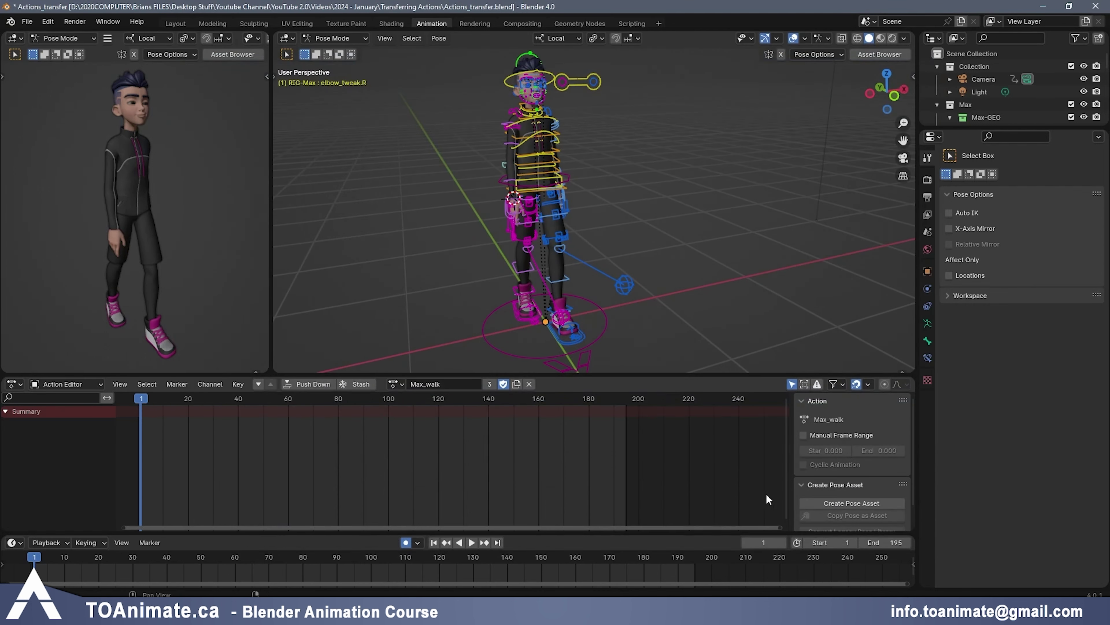
# Give Looking_around, then Max_run, a fake user, leaving Max_run on the rig
pyautogui.click(402, 384)
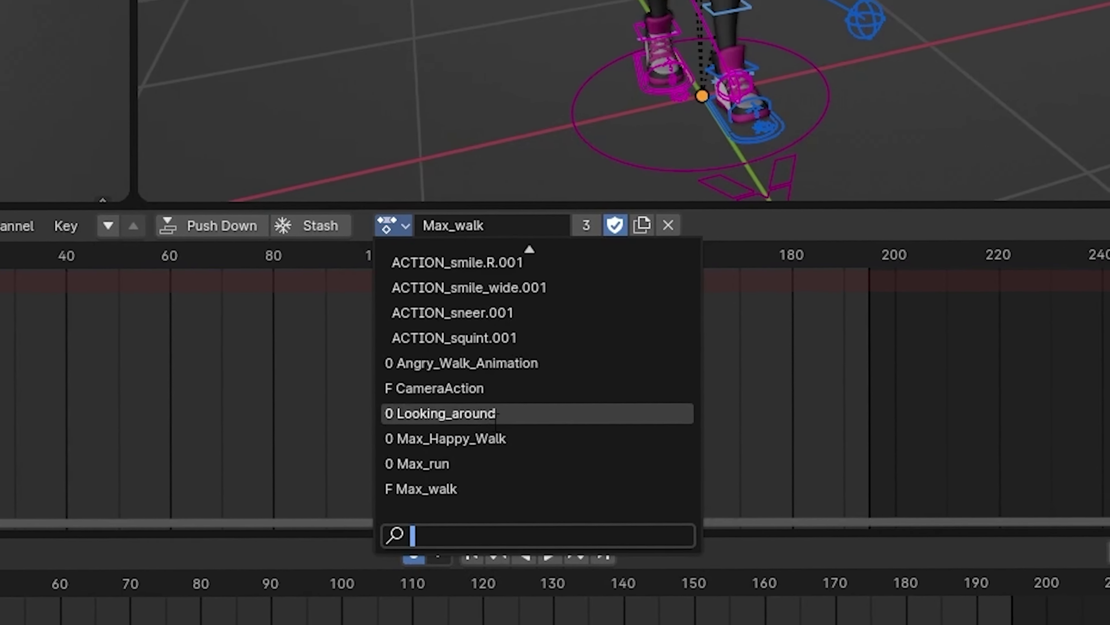
pyautogui.click(501, 402)
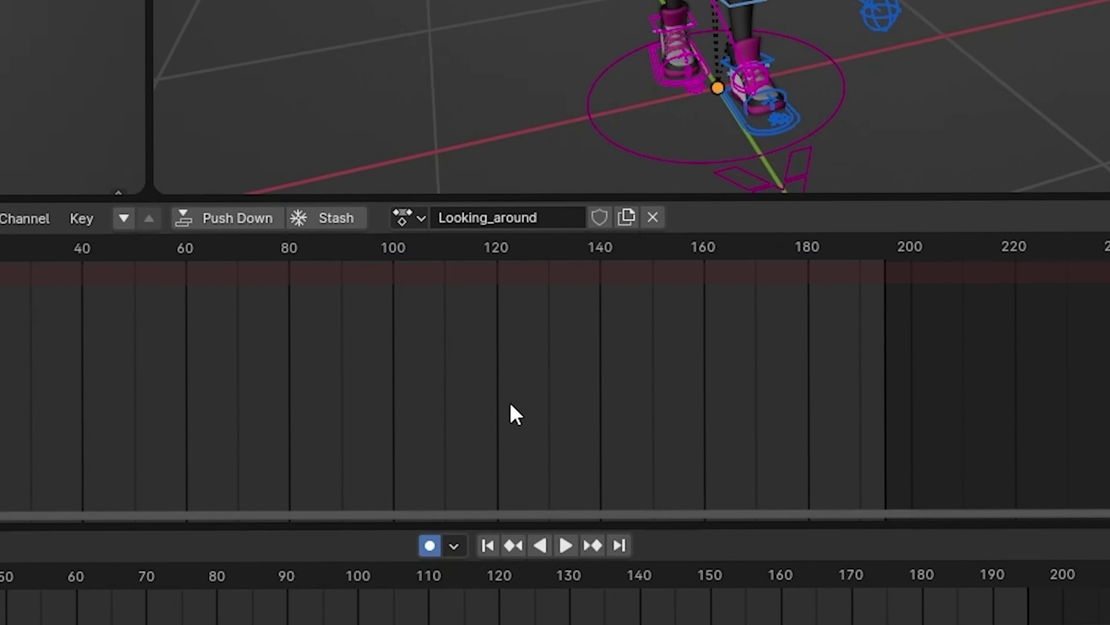
pyautogui.click(598, 213)
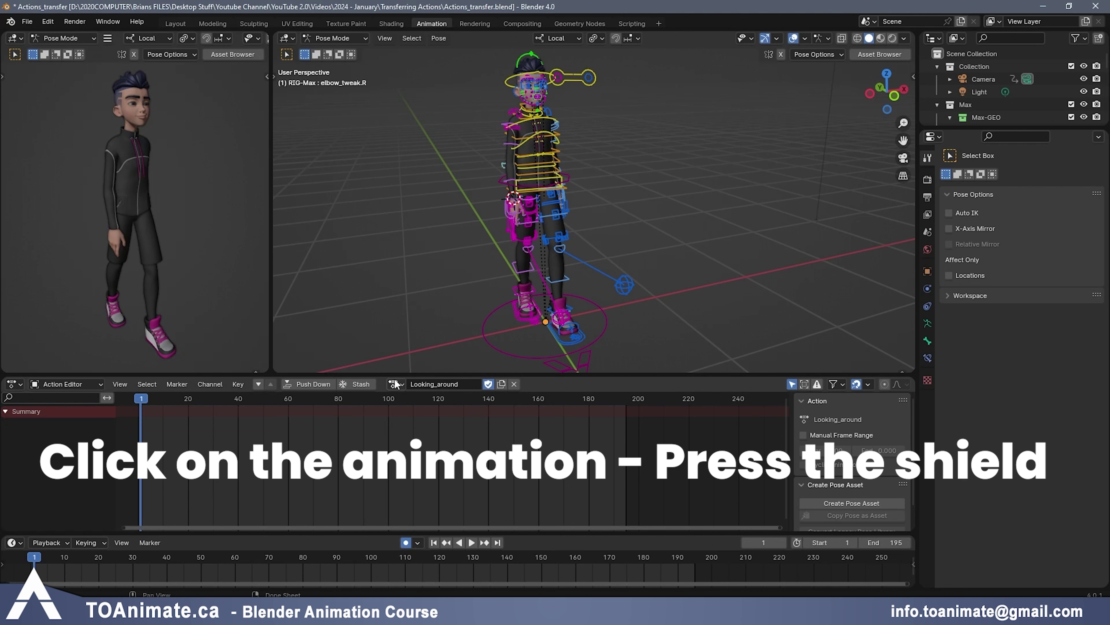
pyautogui.click(401, 213)
pyautogui.click(410, 499)
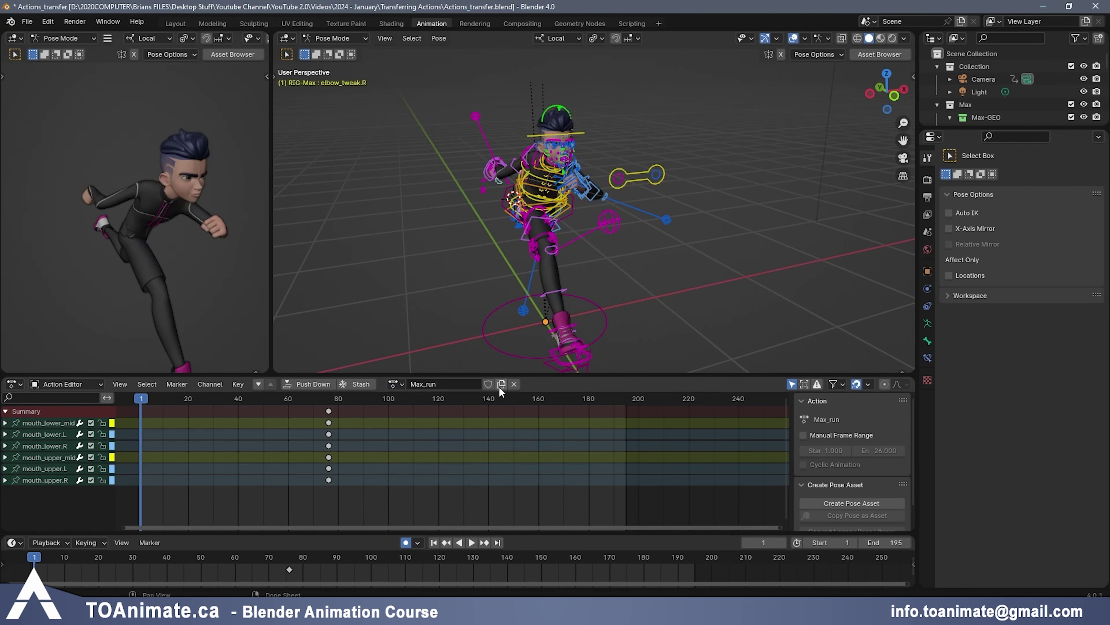
pyautogui.click(488, 384)
# Play the Max_run animation from the start with all the rig's bones selected
pyautogui.press('space')
pyautogui.hotkey('shift', 'alt', 'z')
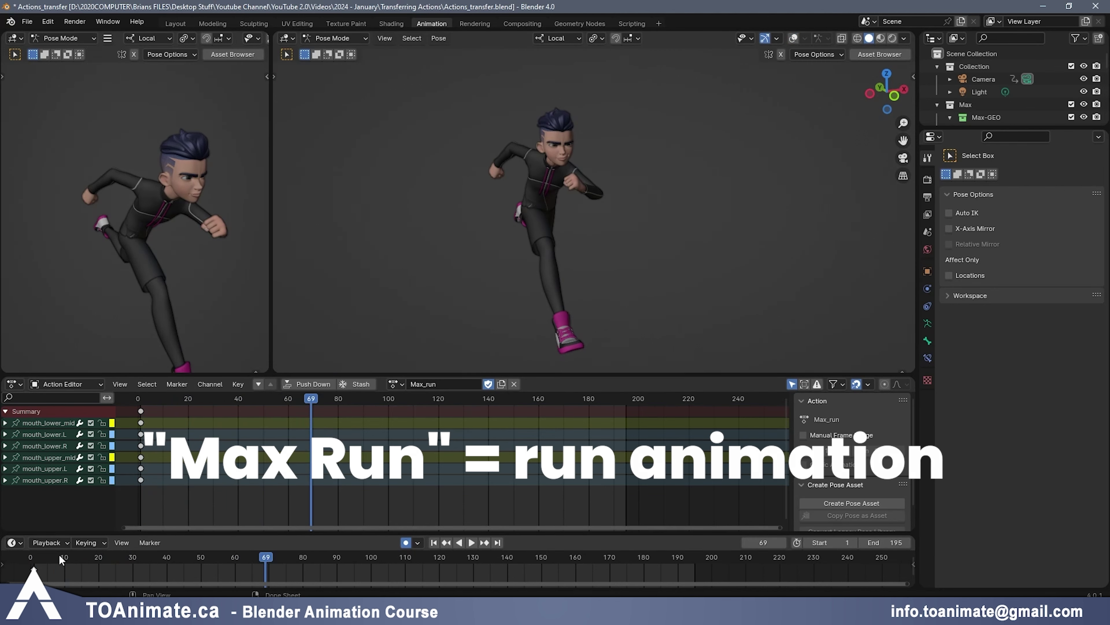
pyautogui.press('a')
pyautogui.hotkey('shift', 'alt', 'z')
pyautogui.hotkey('shift', 'Left')
pyautogui.press('space')
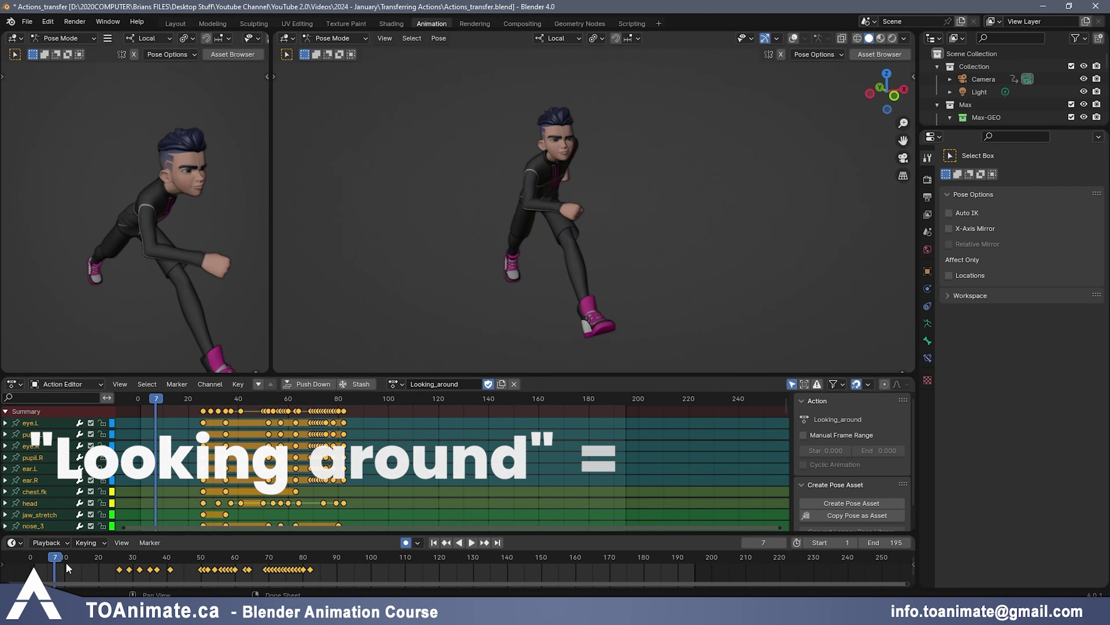
# Preview Looking_around and Max_walk, then assign Looking_around to the rig
pyautogui.press('space')
pyautogui.press('space')
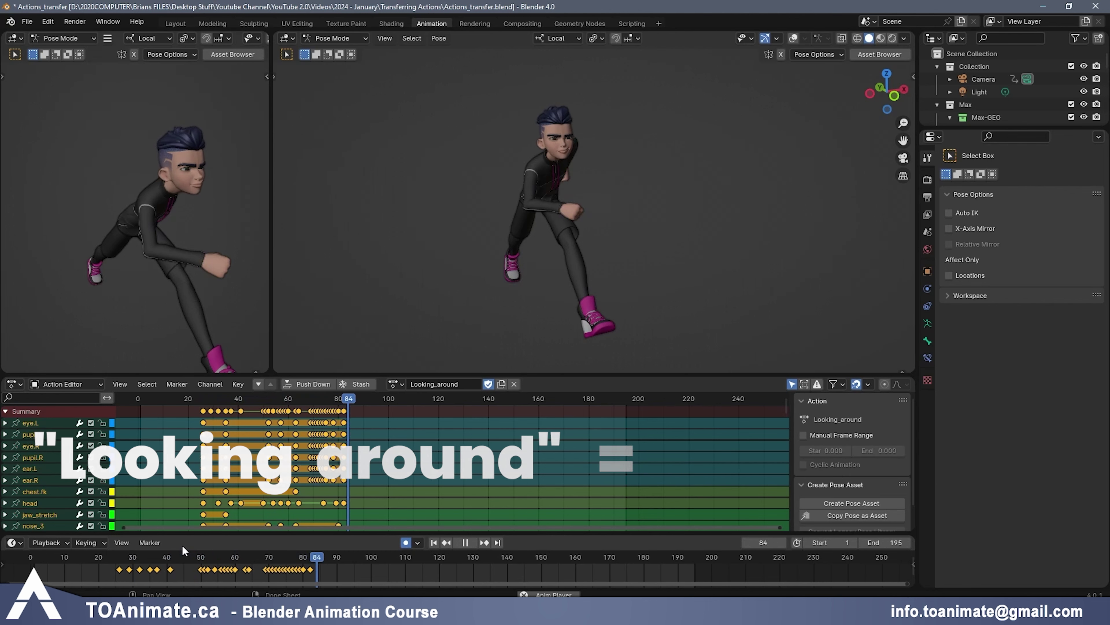
pyautogui.click(113, 558)
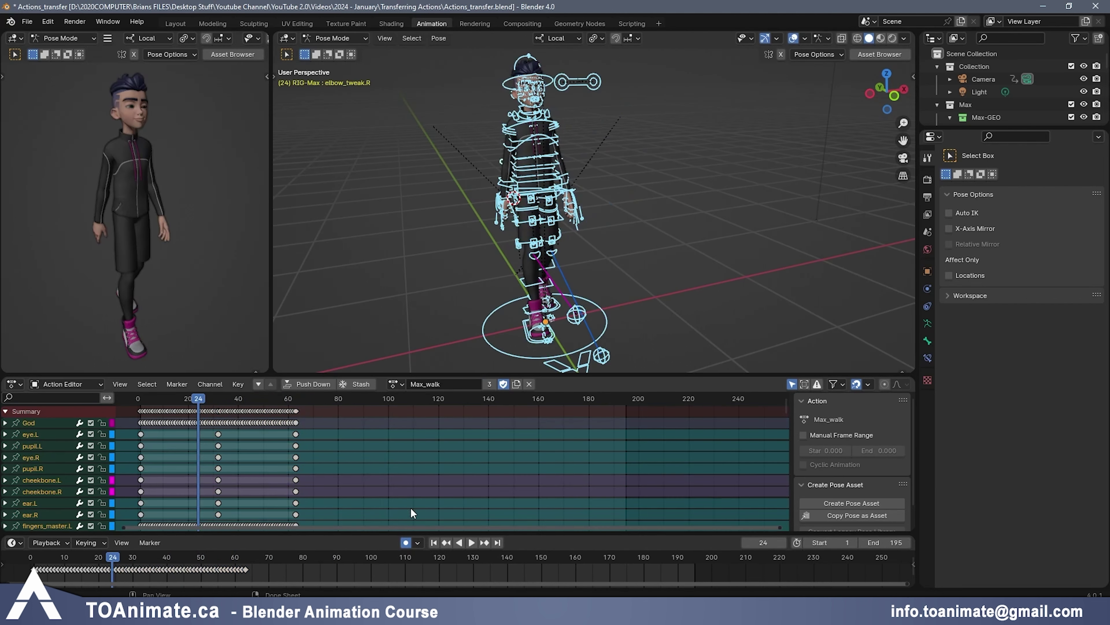
pyautogui.hotkey('shift', 'Left')
pyautogui.press('space')
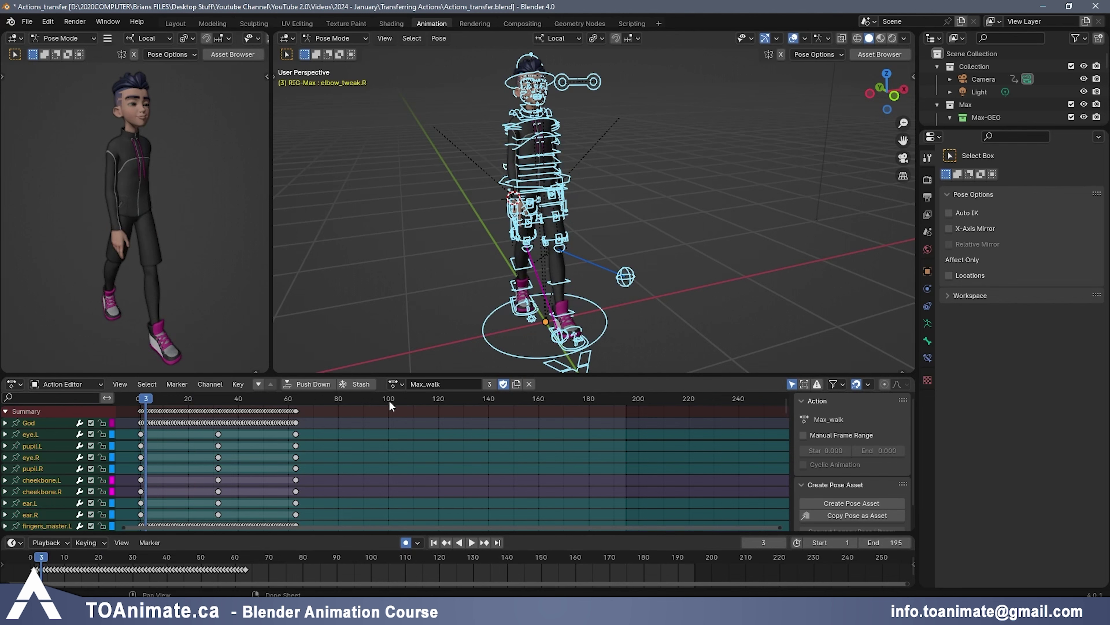
pyautogui.click(394, 383)
pyautogui.click(423, 476)
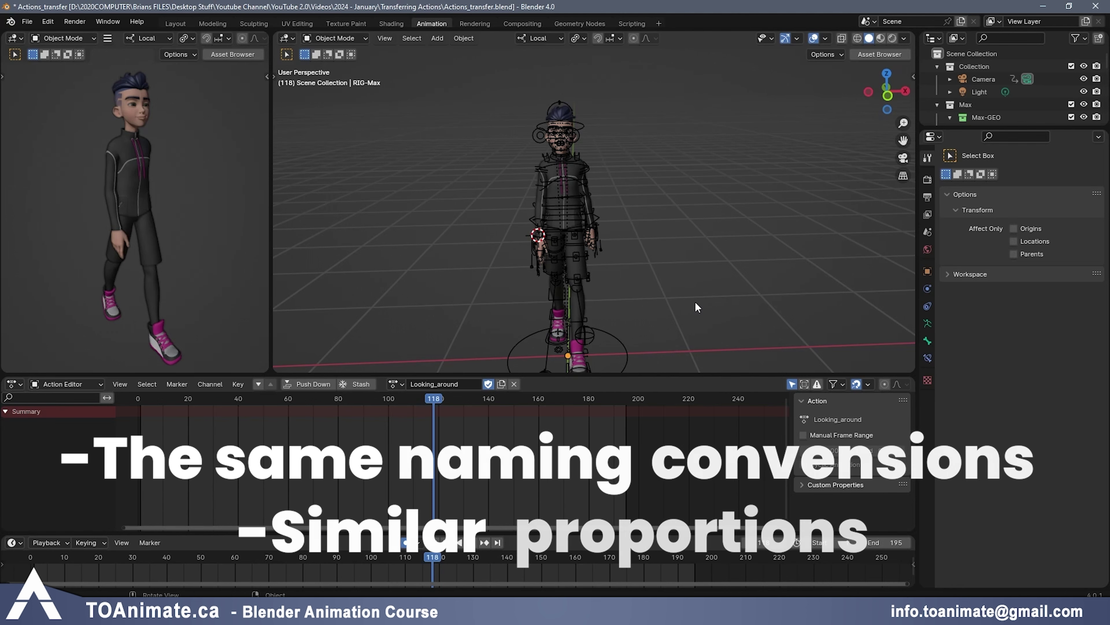
# Zoom in, select Max's rig, and switch it into Pose Mode with Ctrl+Tab
pyautogui.scroll(4, 652, 249)
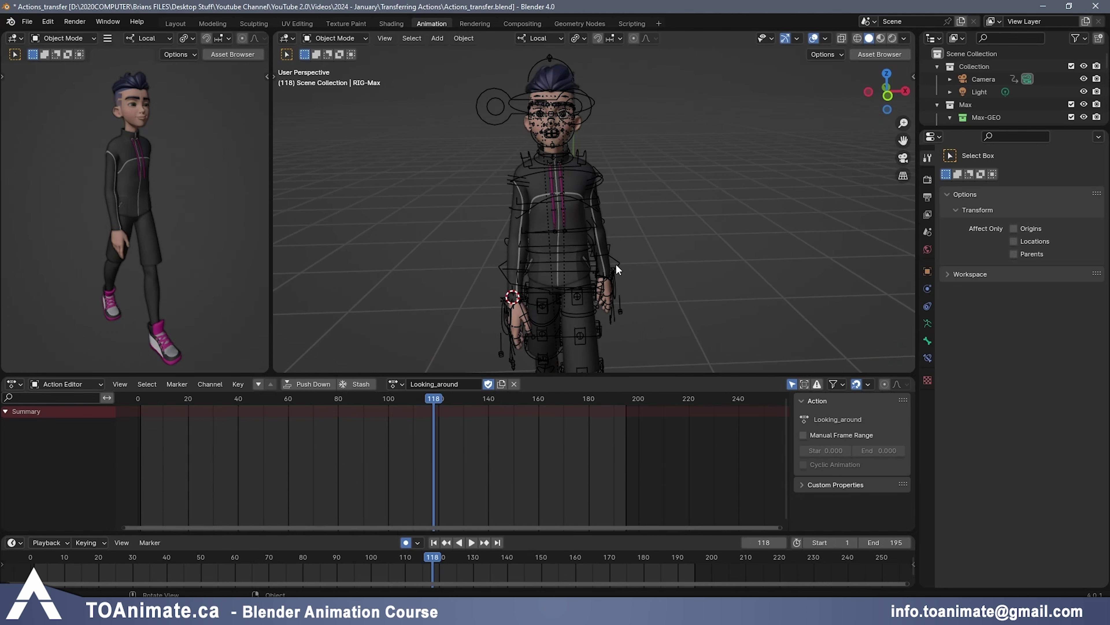
pyautogui.click(616, 264)
pyautogui.hotkey('ctrl', 'Tab')
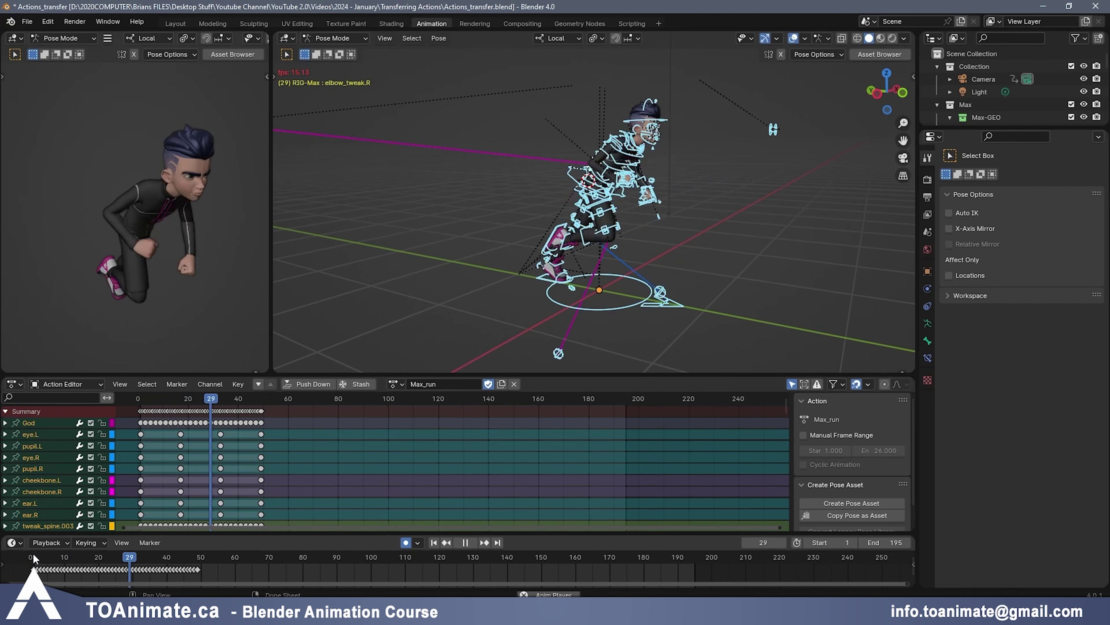
# Stop the Max_run playback at frame 43 and orbit the view around the running character
pyautogui.press('space')
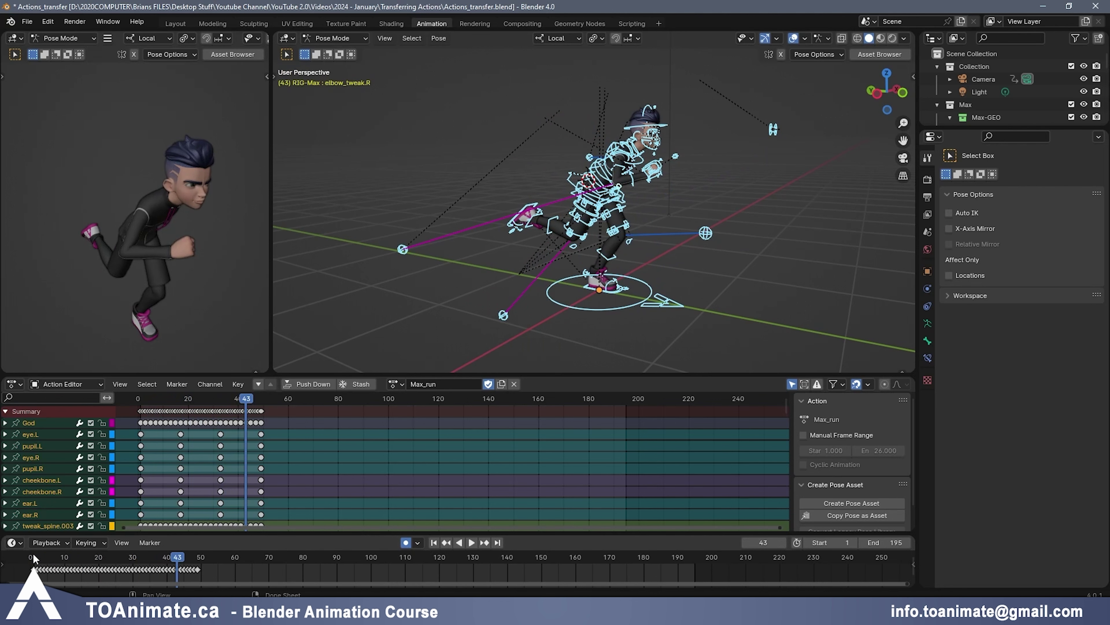
pyautogui.moveTo(441, 324); pyautogui.dragTo(549, 280, button='middle')
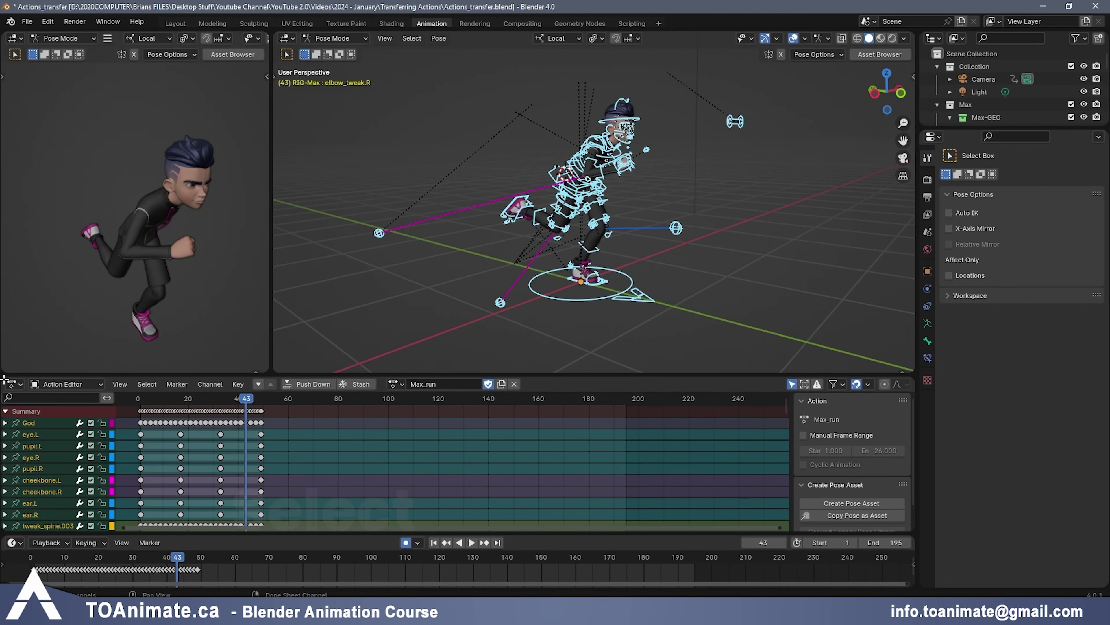
# Split off a Graph Editor beside the Action Editor and select and copy every Max_run keyframe
pyautogui.moveTo(3, 379); pyautogui.dragTo(430, 418)
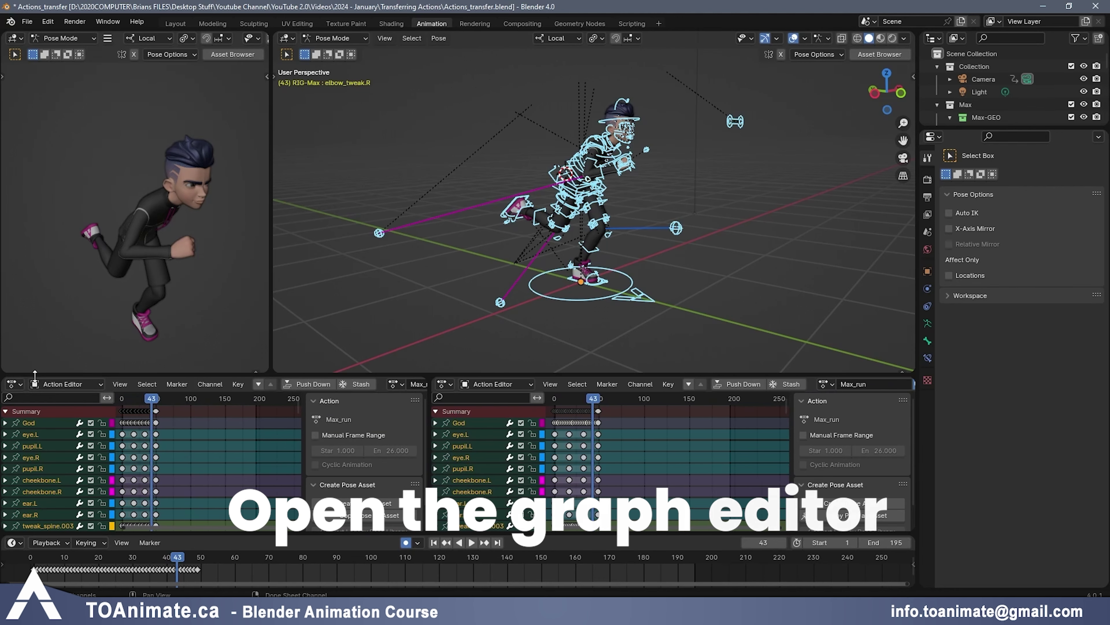
pyautogui.hotkey('ctrl', 'Tab')
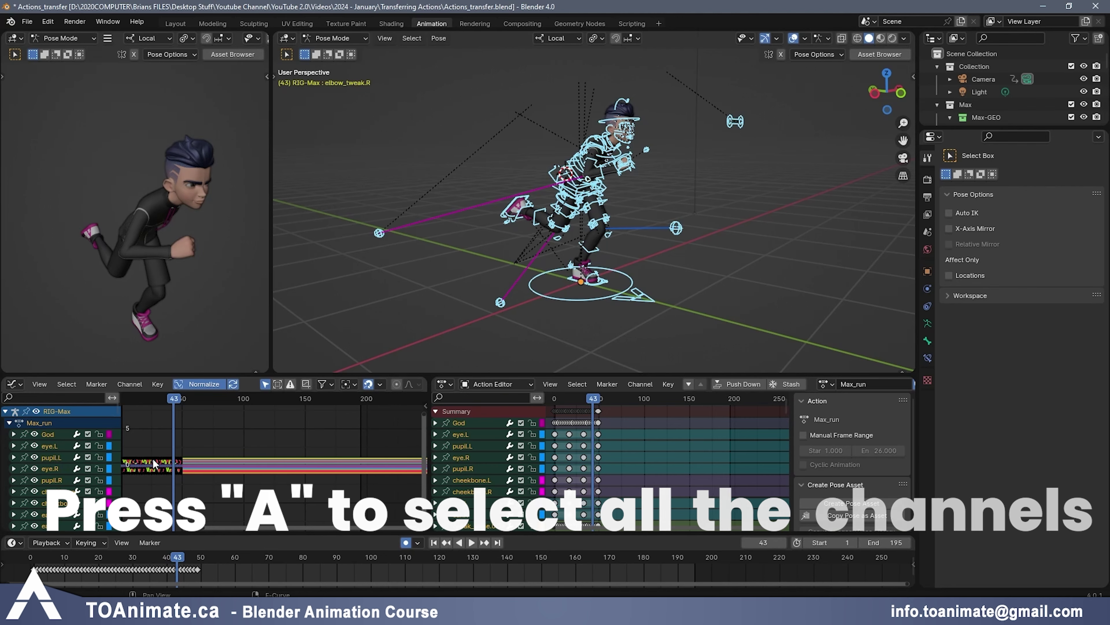
pyautogui.press('a')
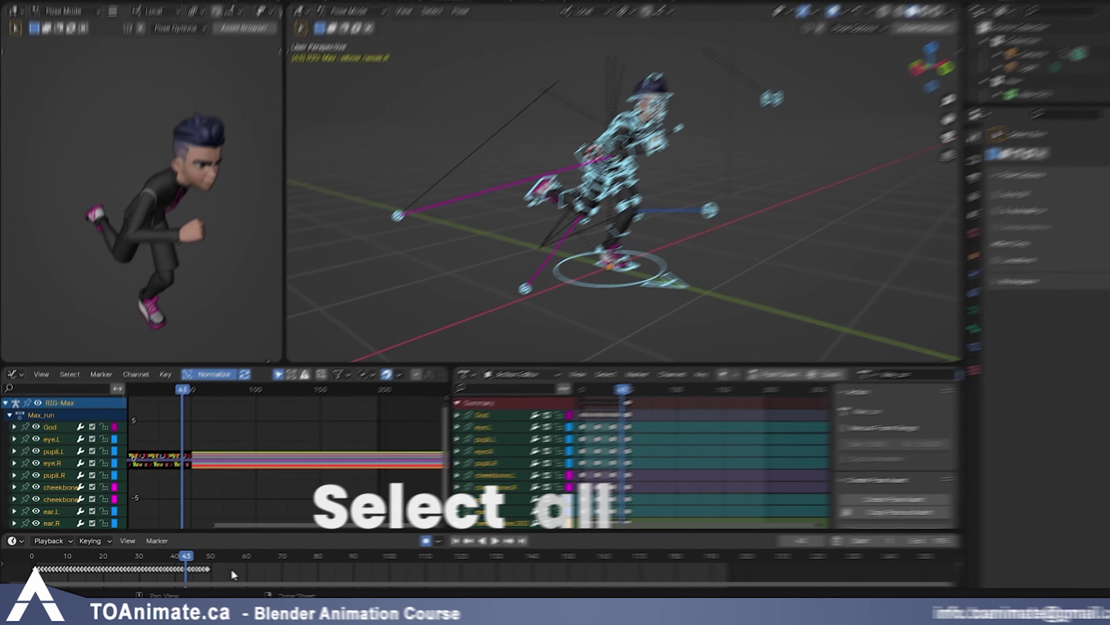
pyautogui.moveTo(224, 570); pyautogui.dragTo(74, 530)
pyautogui.click(73, 528)
pyautogui.press('space')
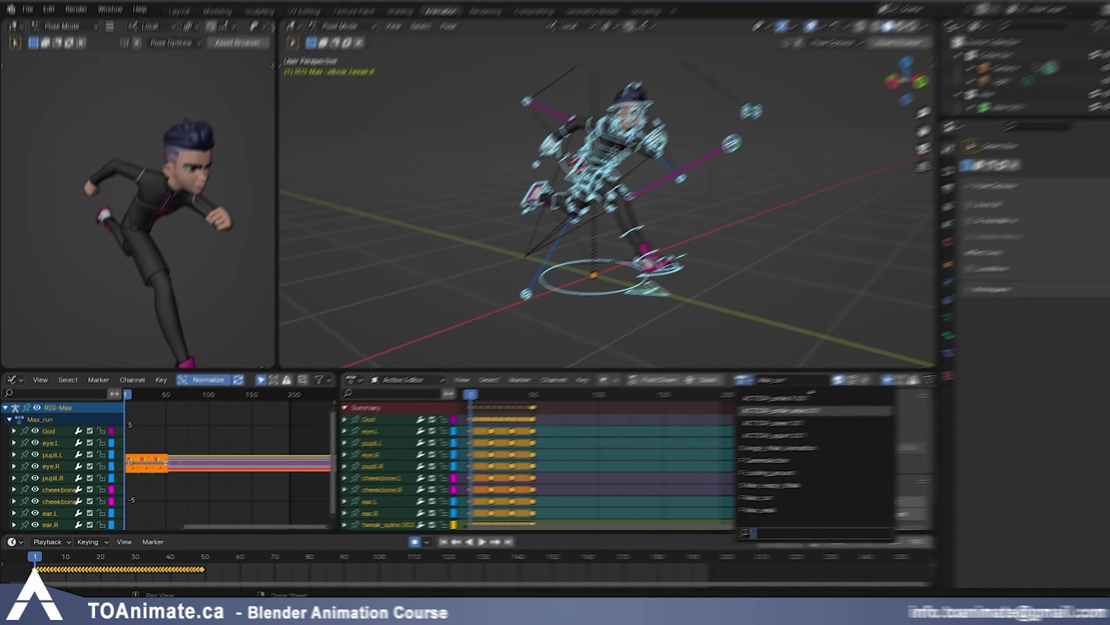
# Switch the rig to Angry_Walk_Animation, key all bones at frame 1, and paste the run keys
pyautogui.click(726, 384)
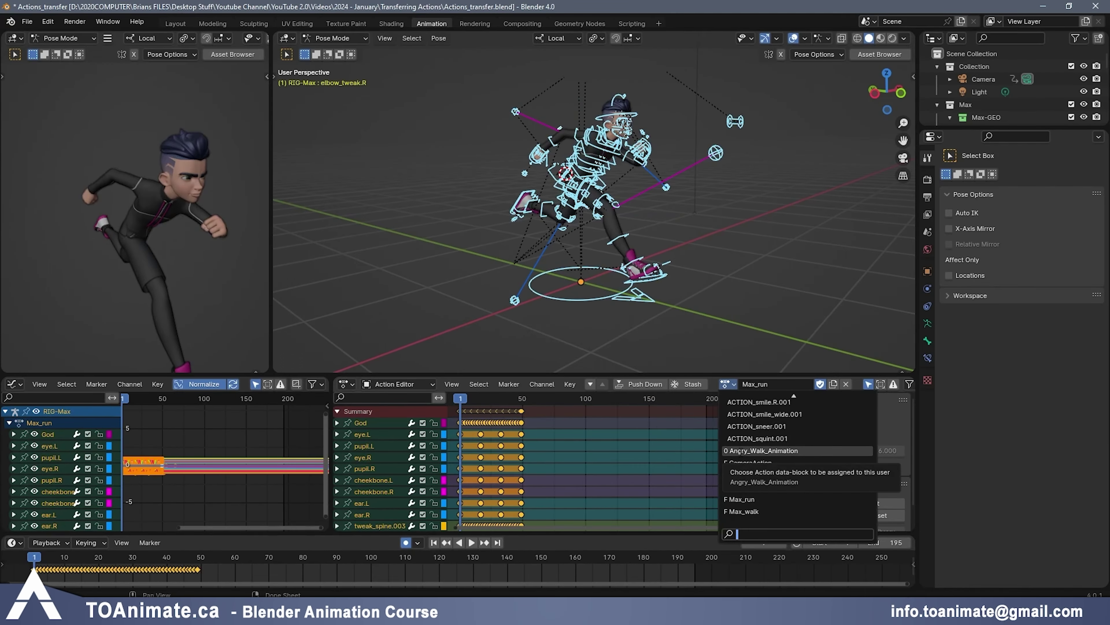
pyautogui.click(738, 450)
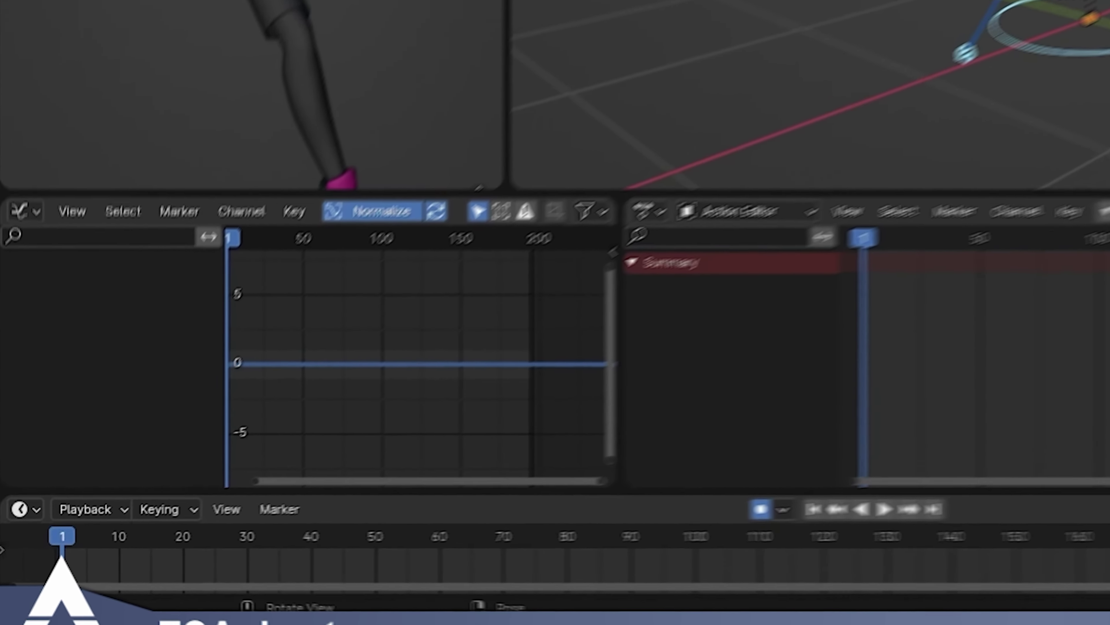
pyautogui.press('i')
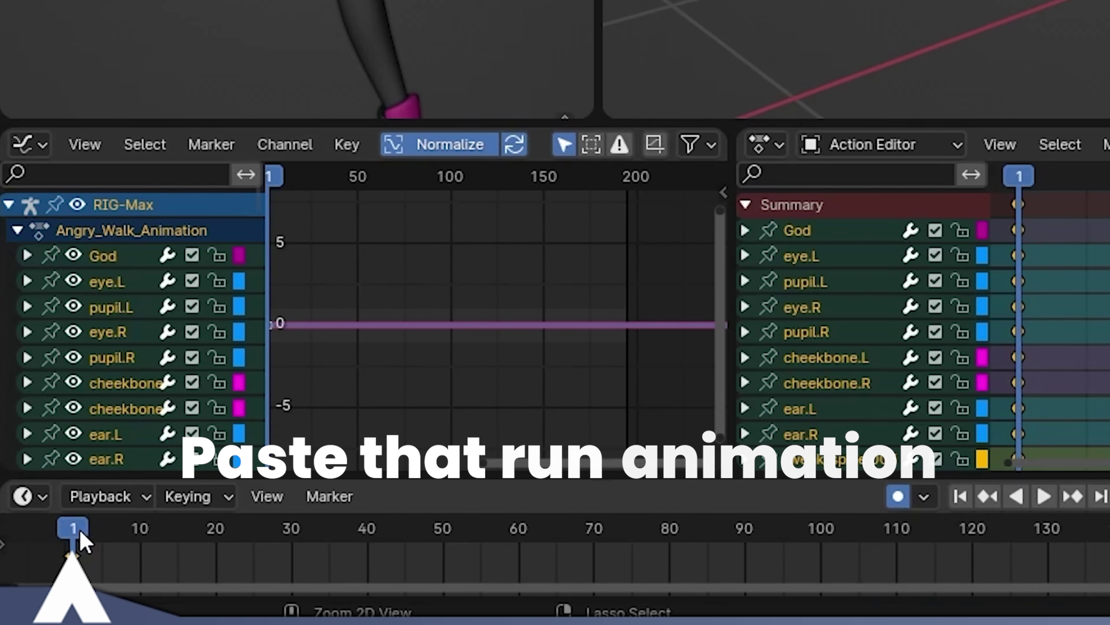
pyautogui.hotkey('ctrl', 'v')
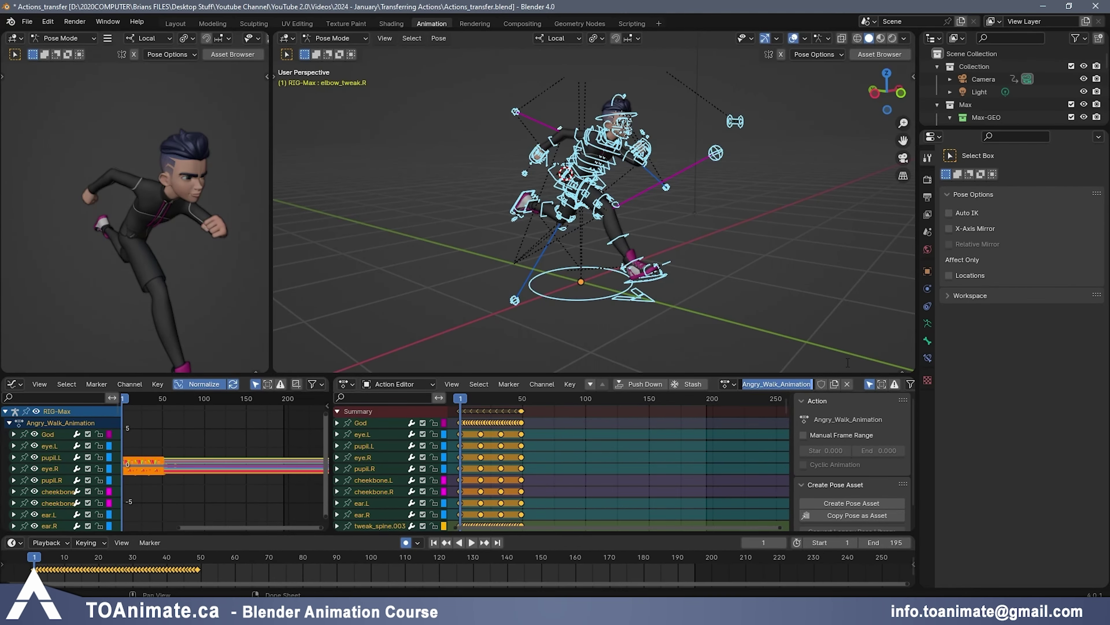
# Rename the action to Run_And_Lookaround and protect it with a fake user
pyautogui.write('Run_')
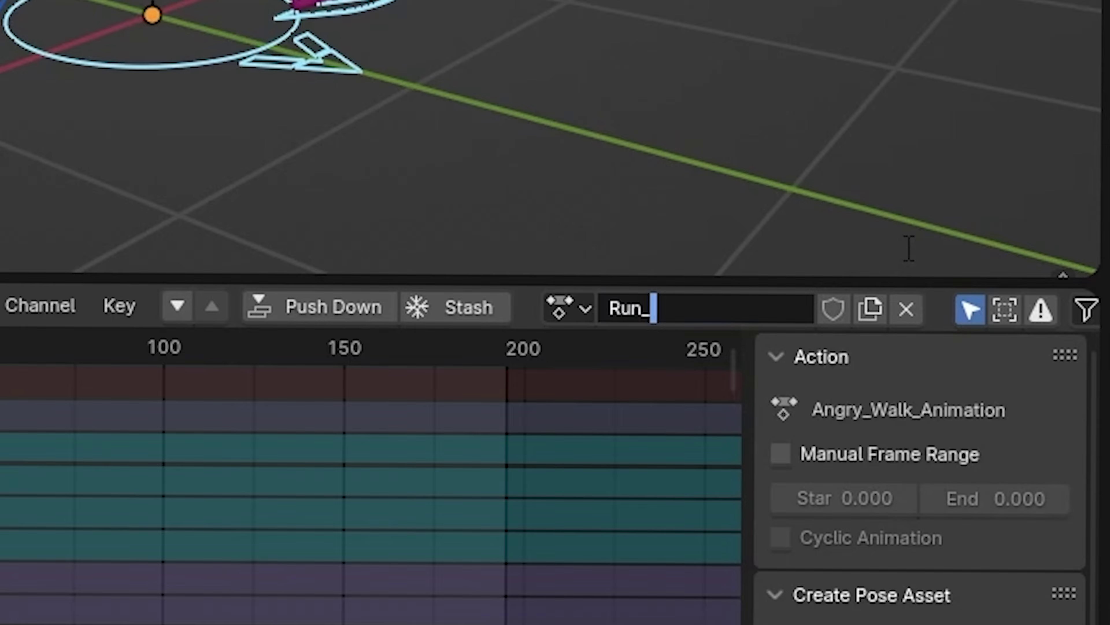
pyautogui.write('And_L')
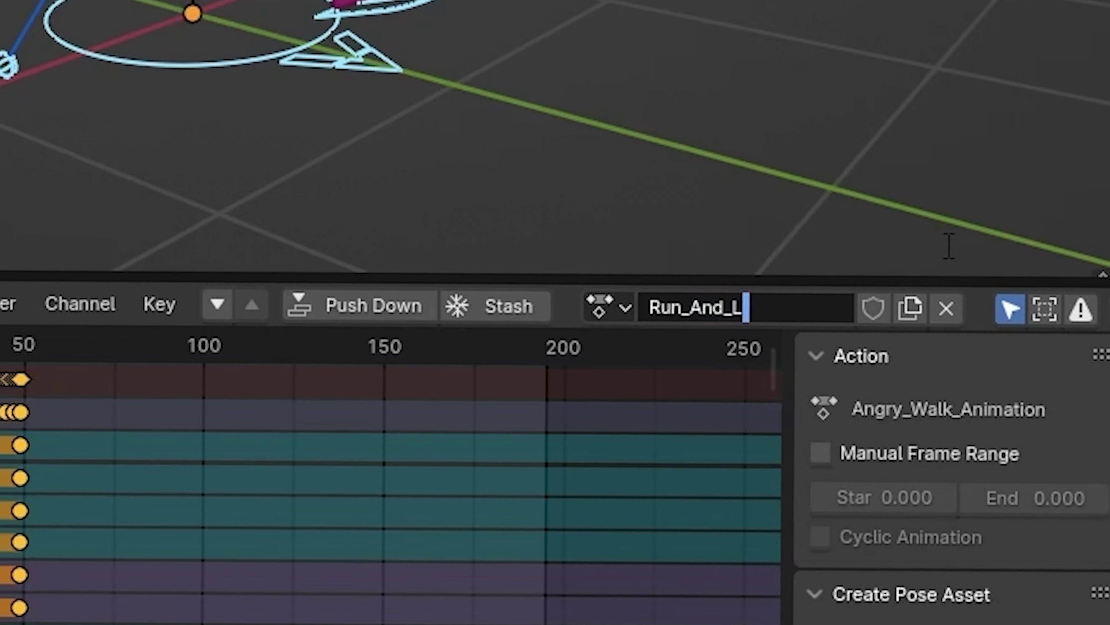
pyautogui.write('ookaround')
pyautogui.press('Return')
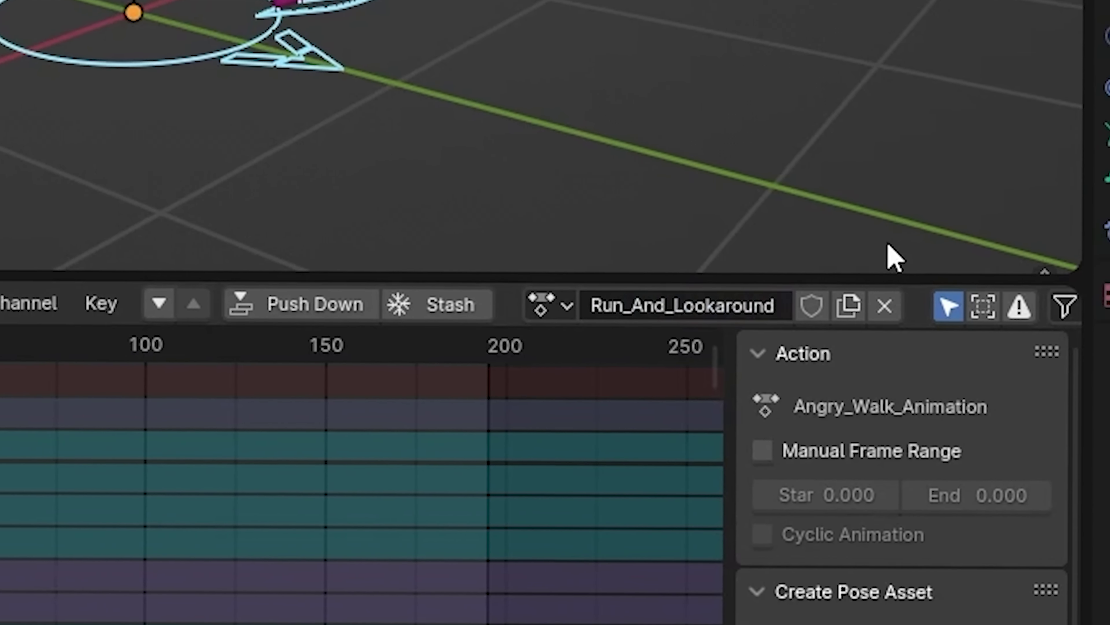
pyautogui.click(813, 306)
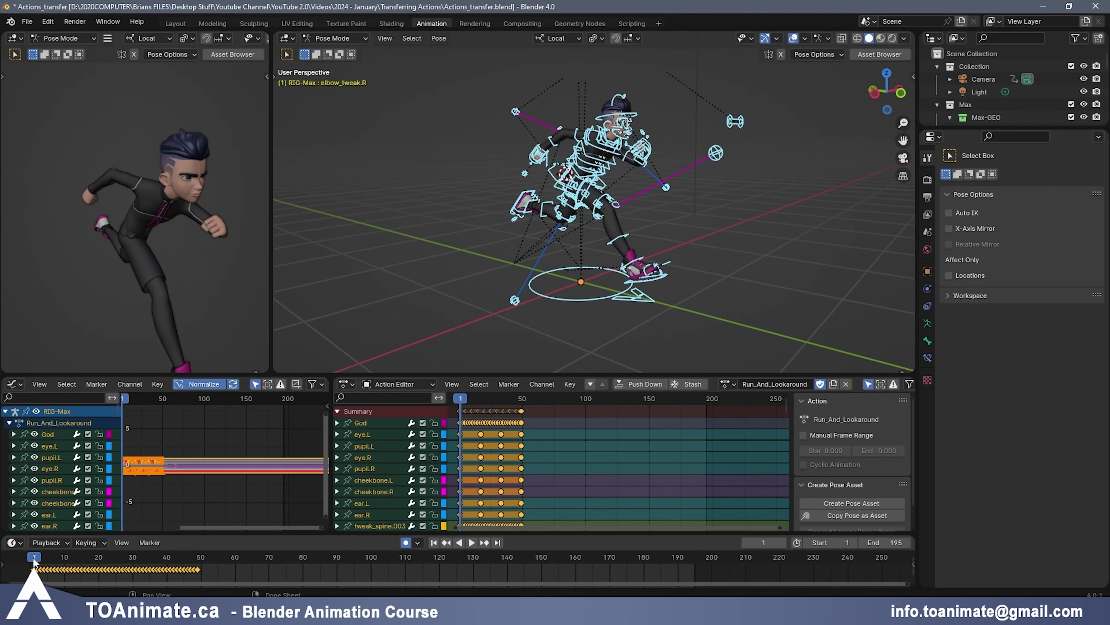
# Play the action back, then try pasting the run keys at frame 70 and undo it
pyautogui.press('space')
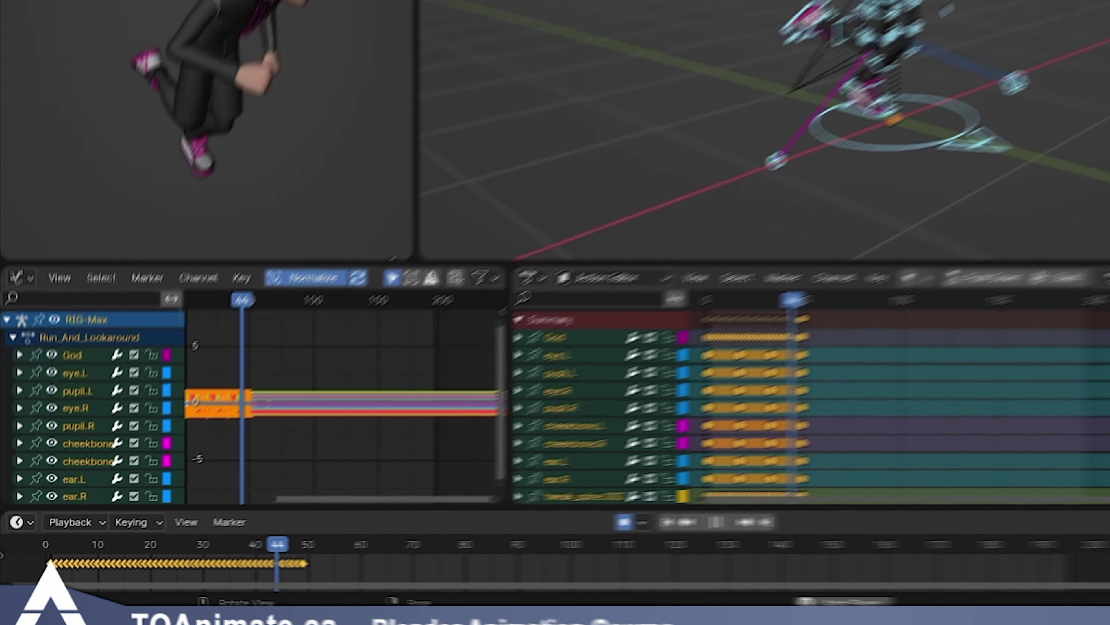
pyautogui.press('space')
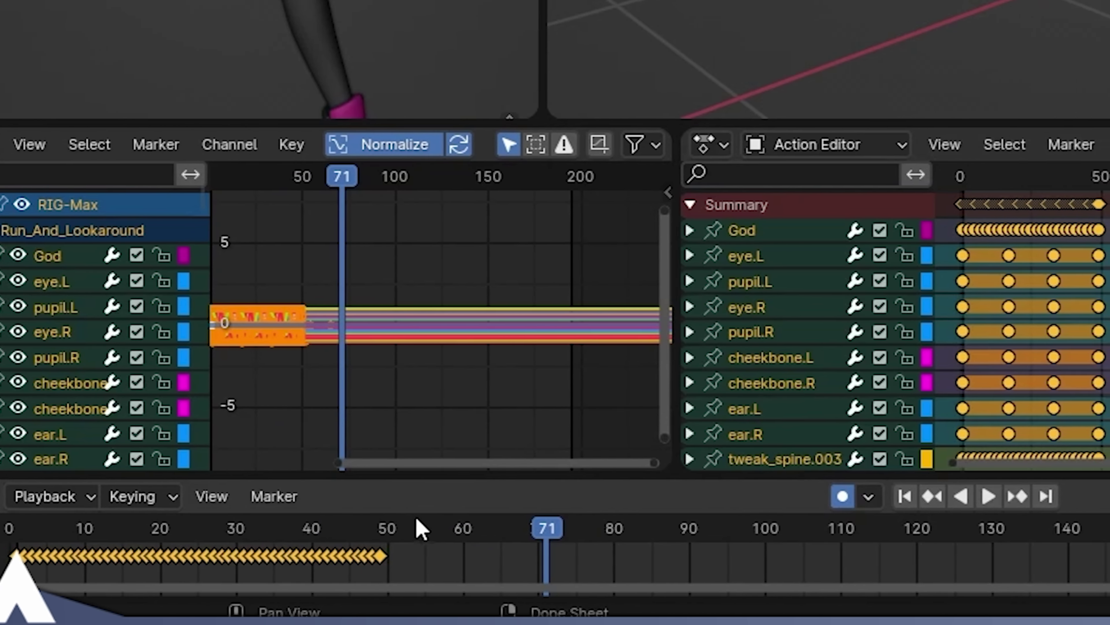
pyautogui.click(531, 538)
pyautogui.press('space')
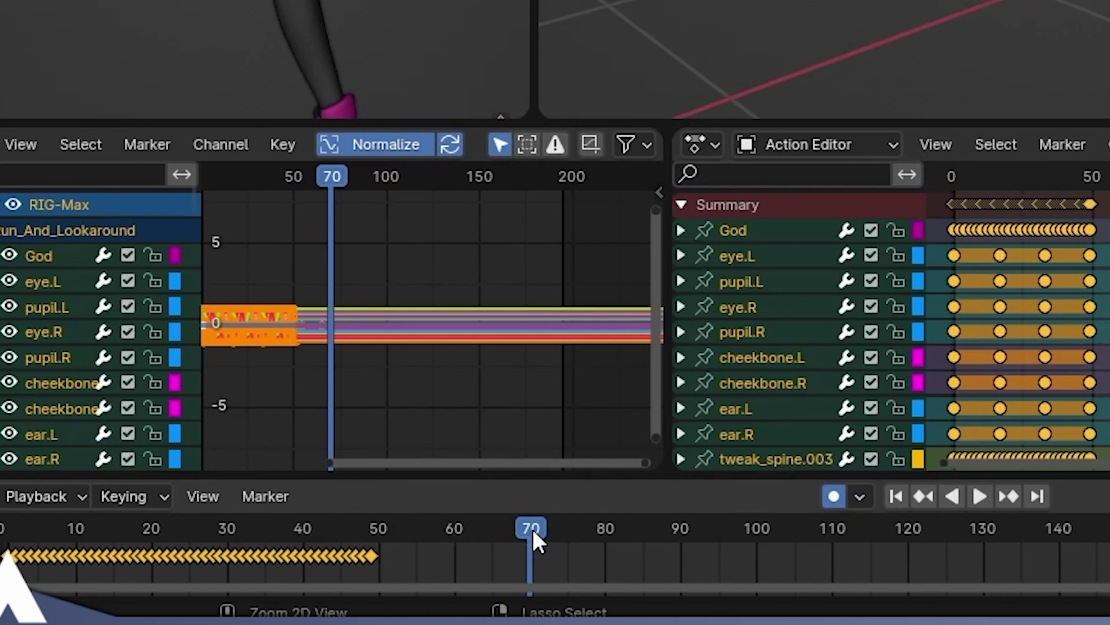
pyautogui.hotkey('ctrl', 'v')
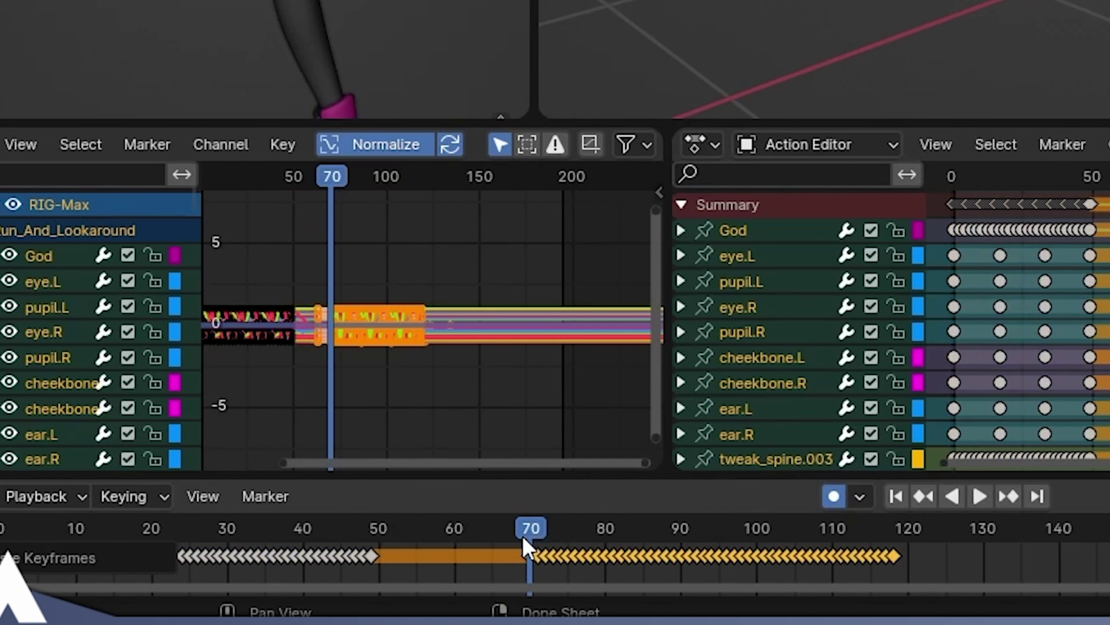
pyautogui.hotkey('ctrl', 'z')
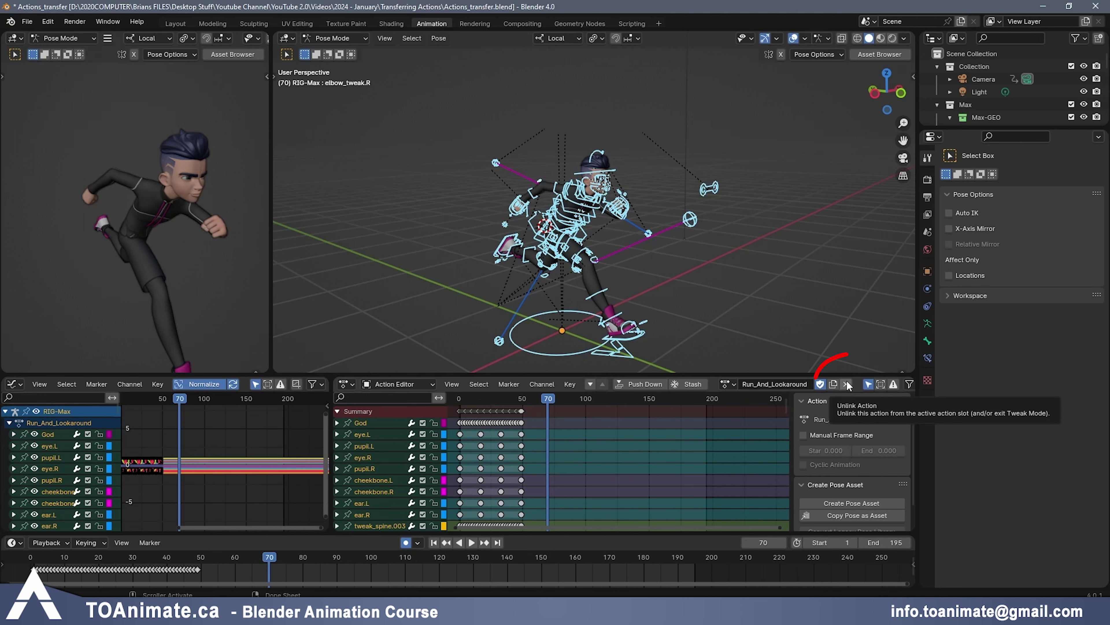
# Unlink Run_And_Lookaround and create a new empty action named Walk_To_Run
pyautogui.click(848, 384)
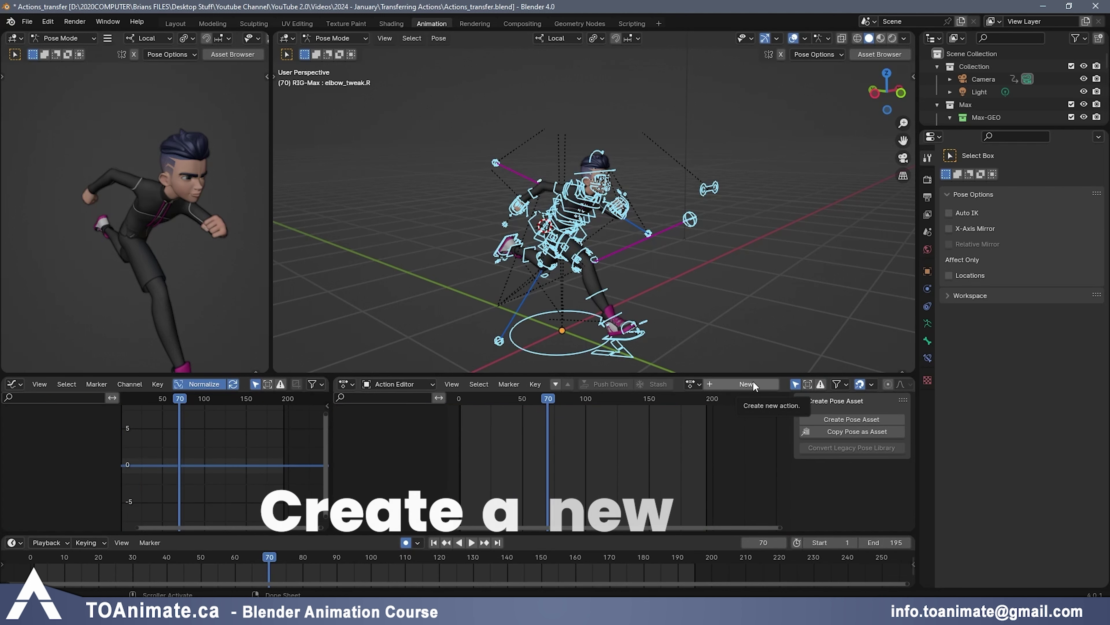
pyautogui.click(753, 385)
pyautogui.doubleClick(754, 384)
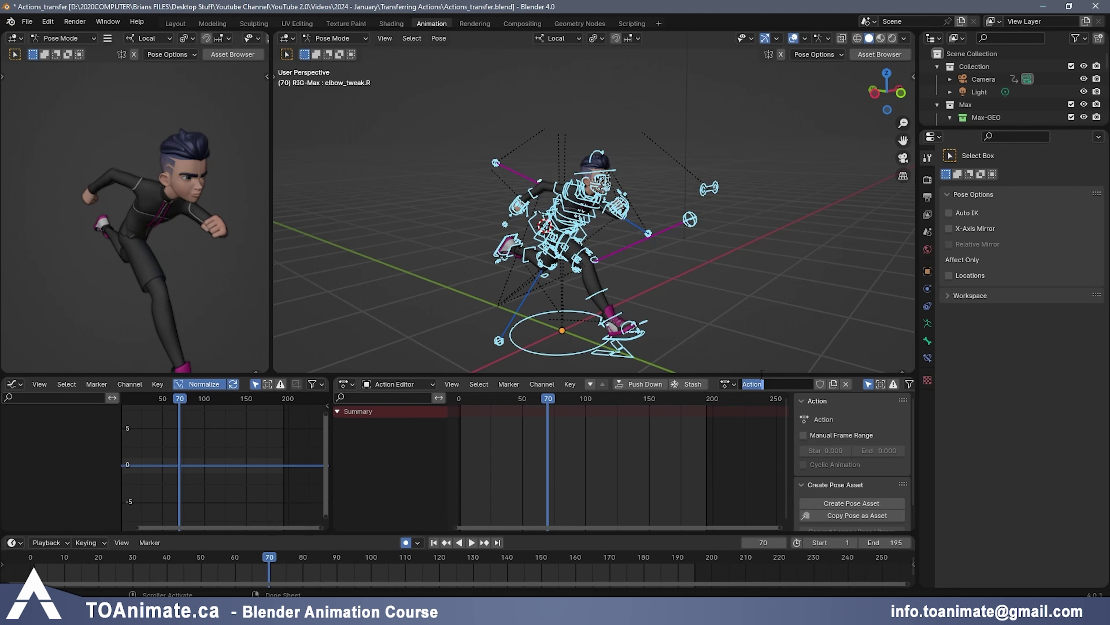
pyautogui.write('Walk_To_')
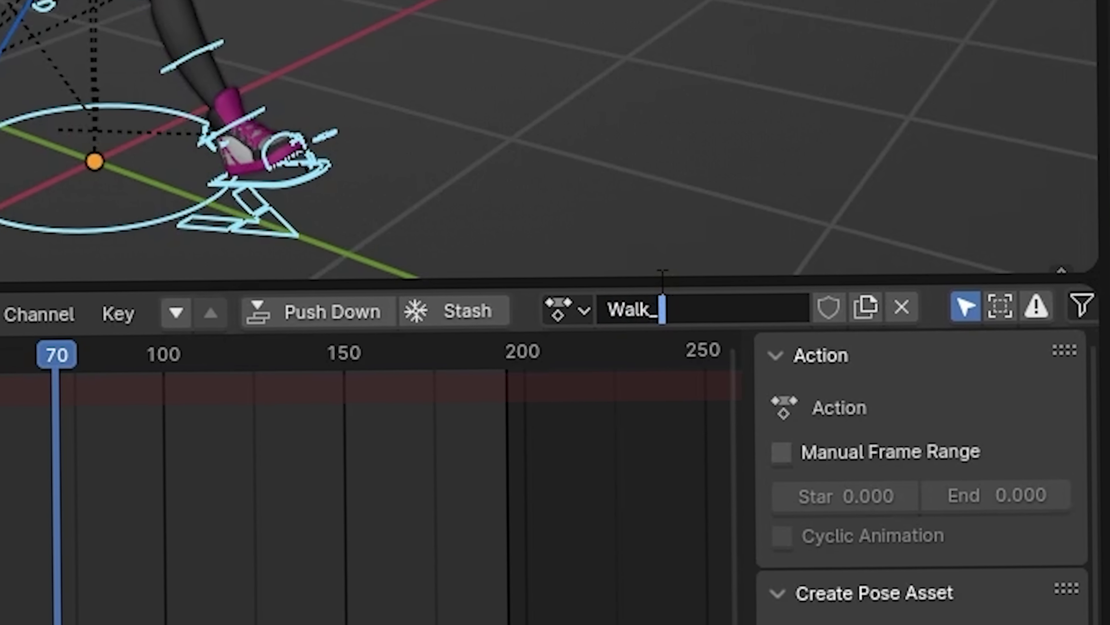
pyautogui.write('W')
pyautogui.press('BackSpace')
pyautogui.write('Run')
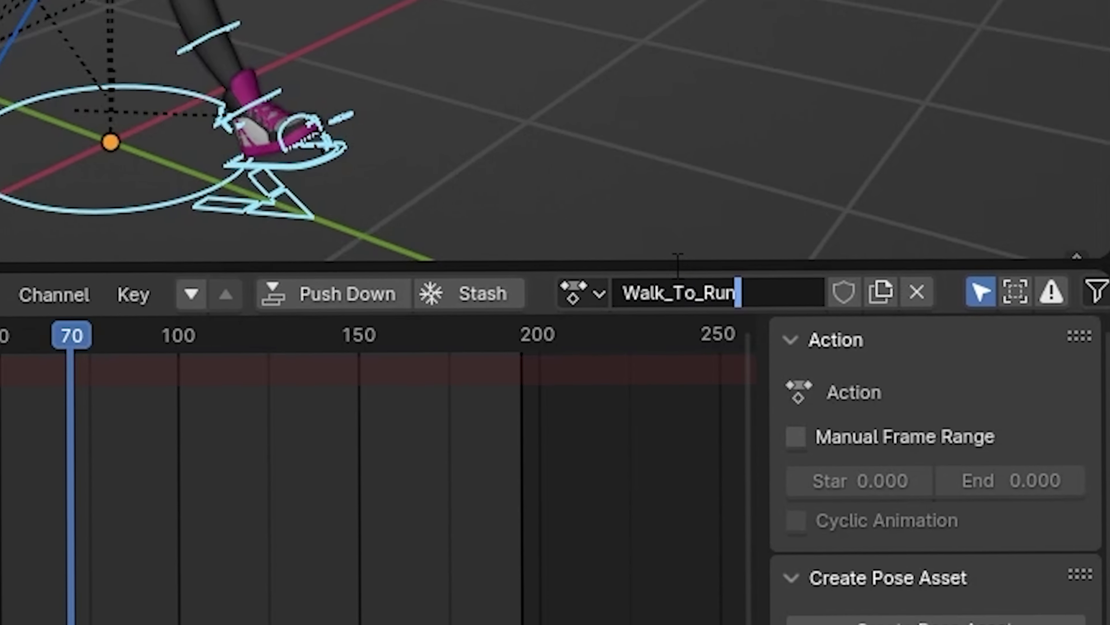
pyautogui.press('Return')
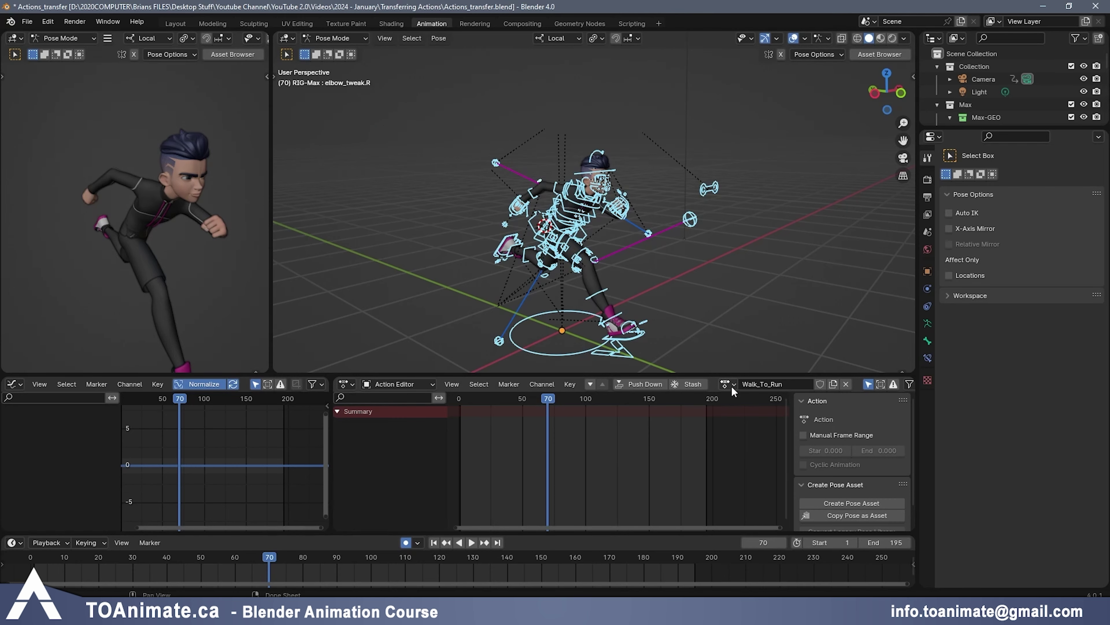
# Switch the rig to Max_walk and select all its bones and walk keyframes
pyautogui.click(731, 385)
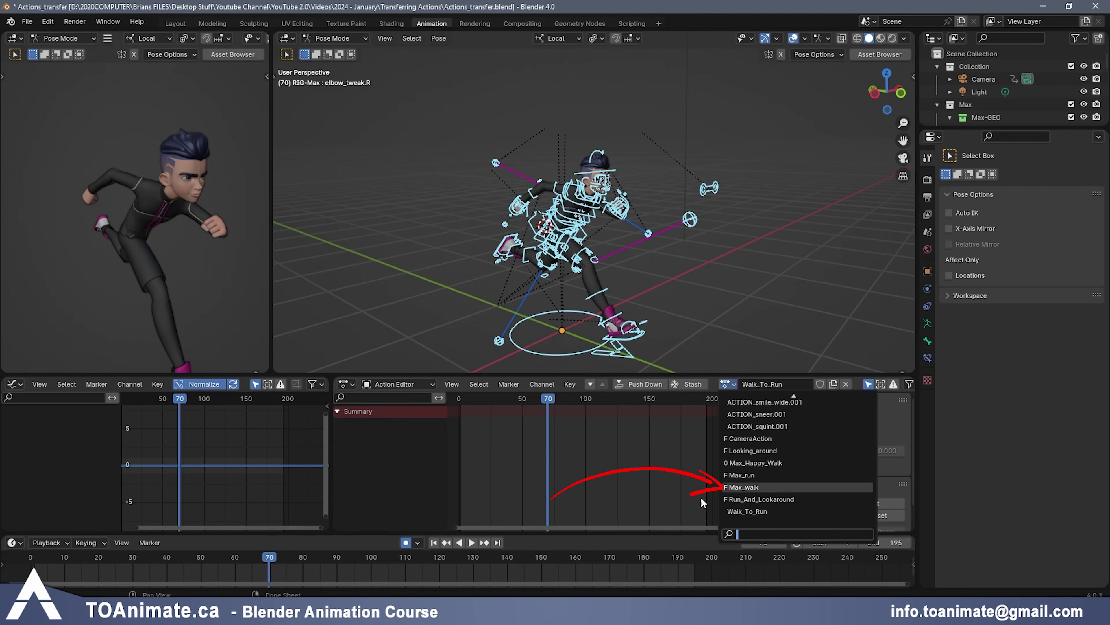
pyautogui.click(743, 487)
pyautogui.press('a')
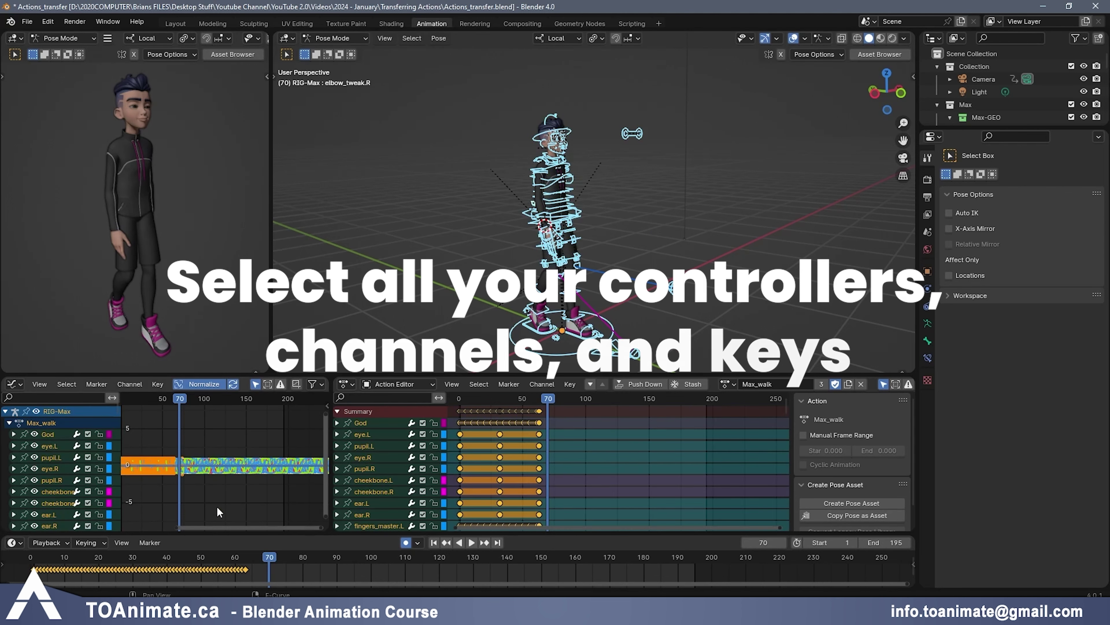
pyautogui.moveTo(257, 563); pyautogui.dragTo(49, 580)
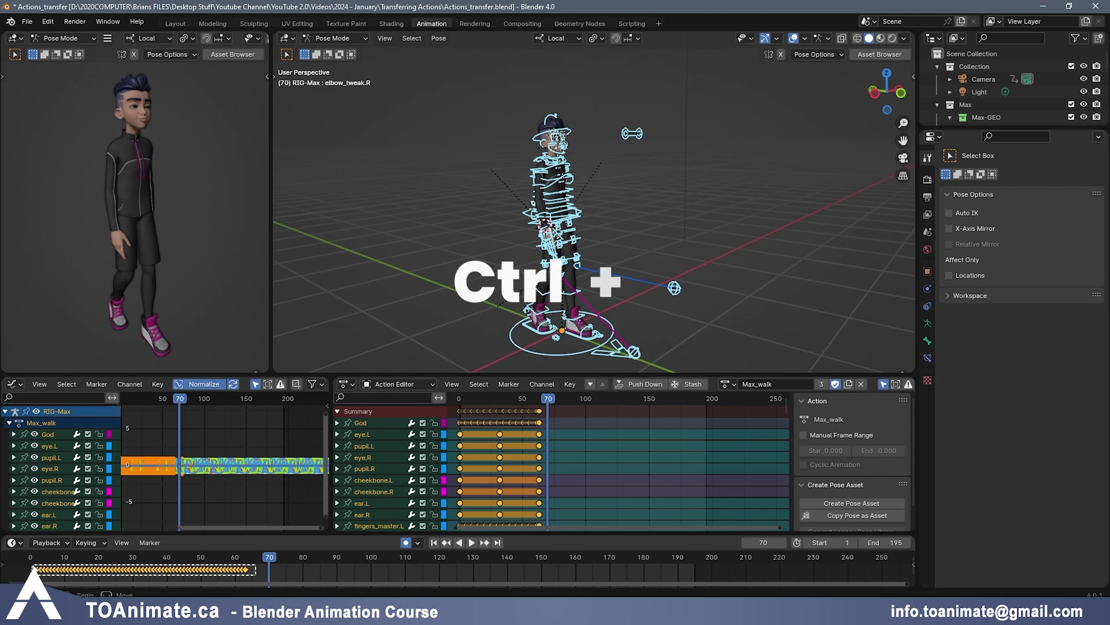
# In Walk_To_Run, key every bone, paste the walk keys at frame 1, and play it
pyautogui.click(724, 384)
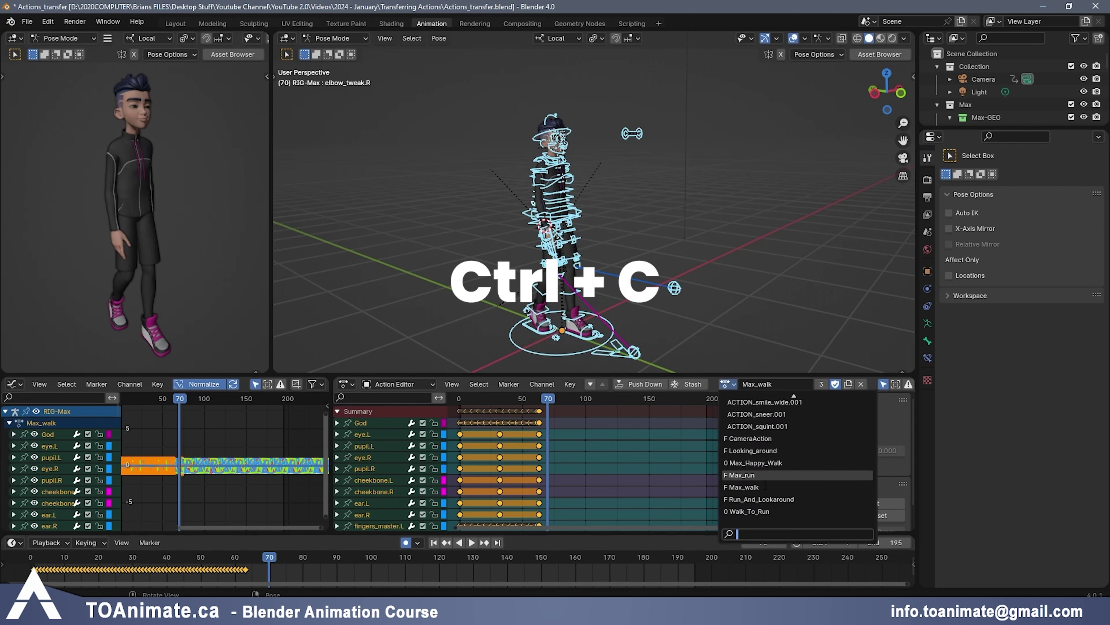
pyautogui.click(755, 511)
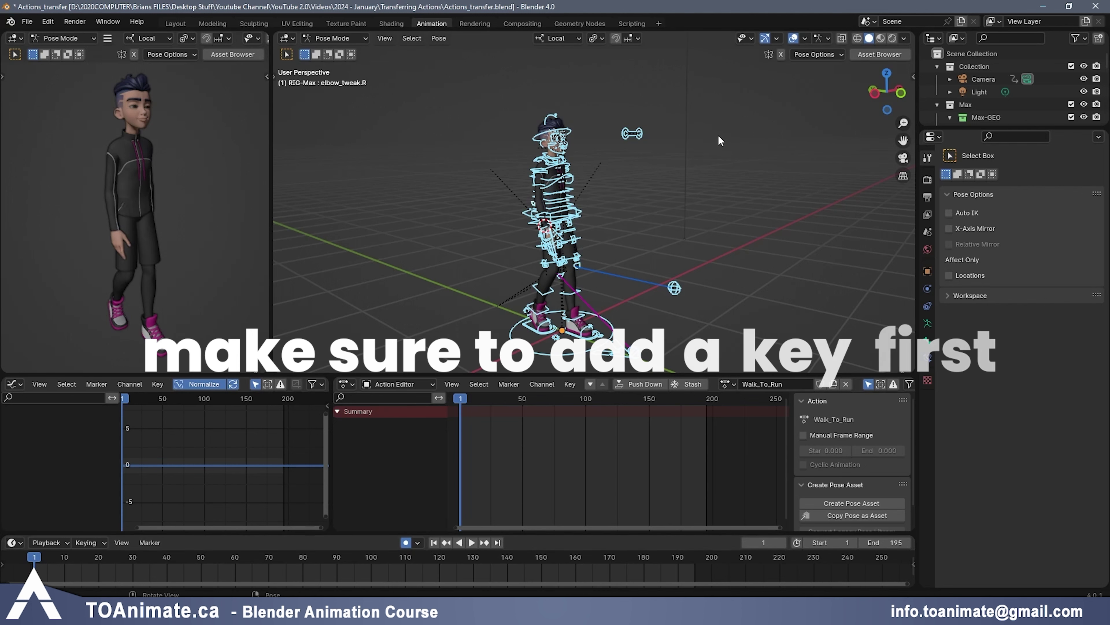
pyautogui.press('i')
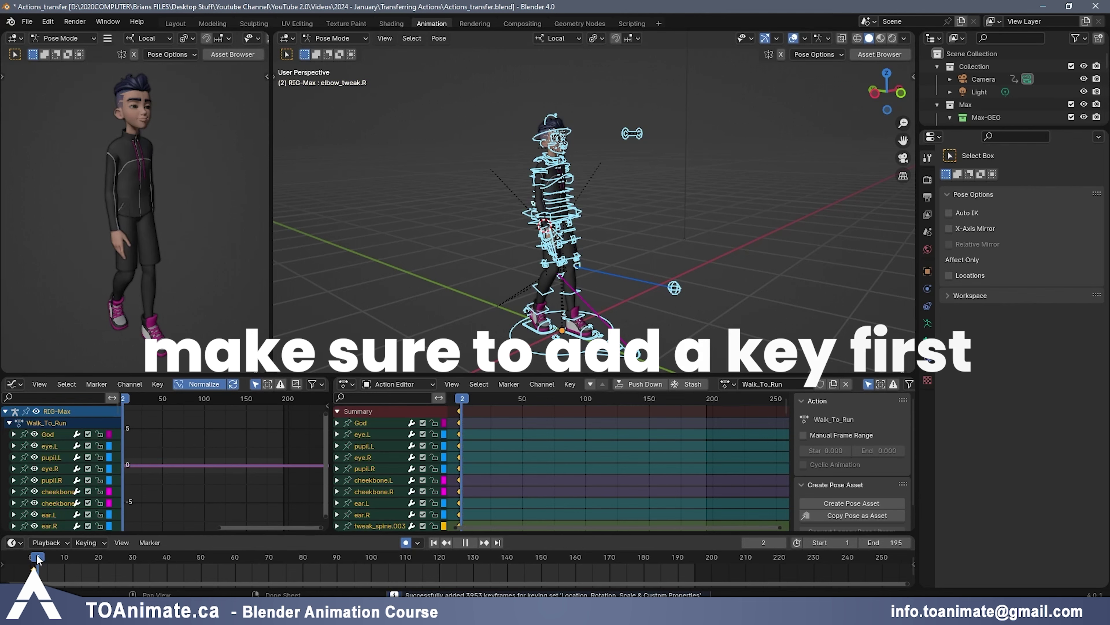
pyautogui.press('Left')
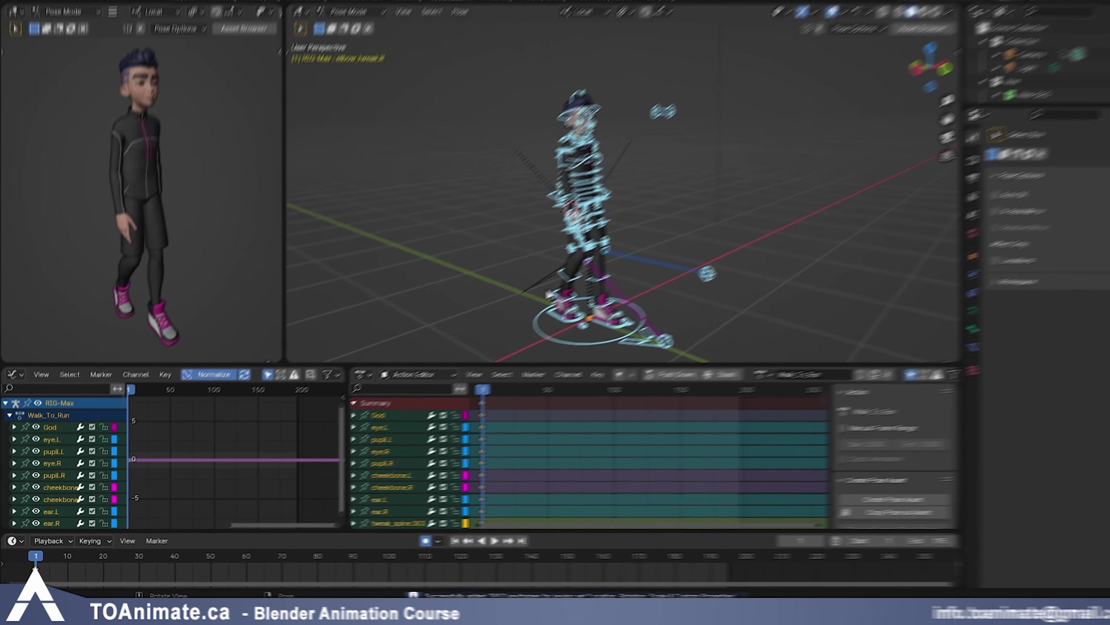
pyautogui.hotkey('ctrl', 'v')
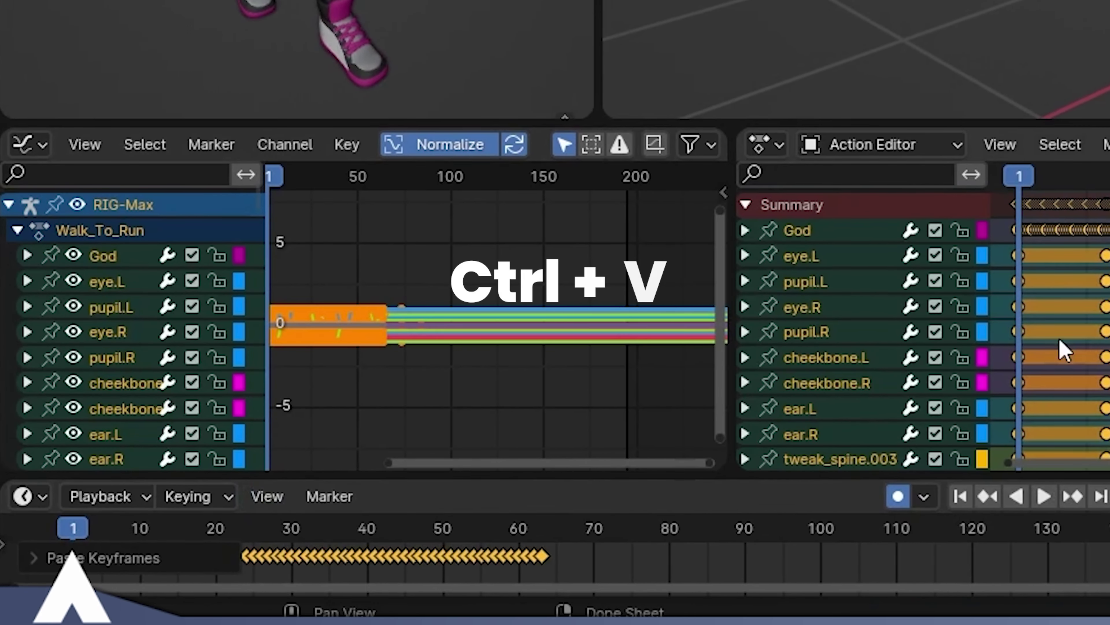
pyautogui.press('space')
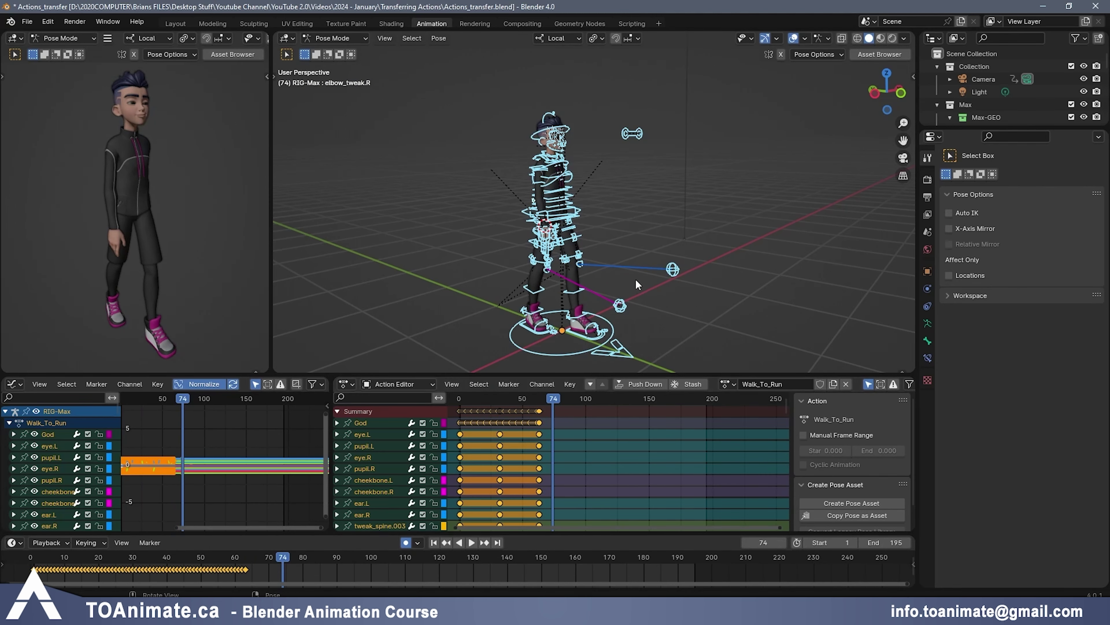
# Switch the rig to Max_run and select all its controllers and keyframes
pyautogui.click(727, 384)
pyautogui.click(752, 487)
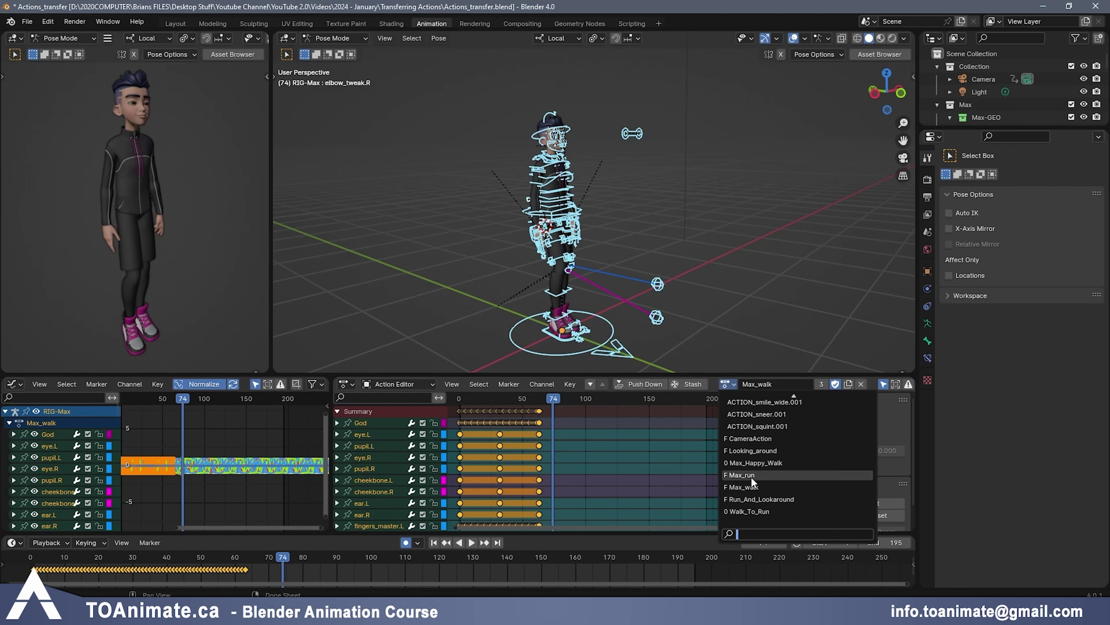
pyautogui.click(752, 478)
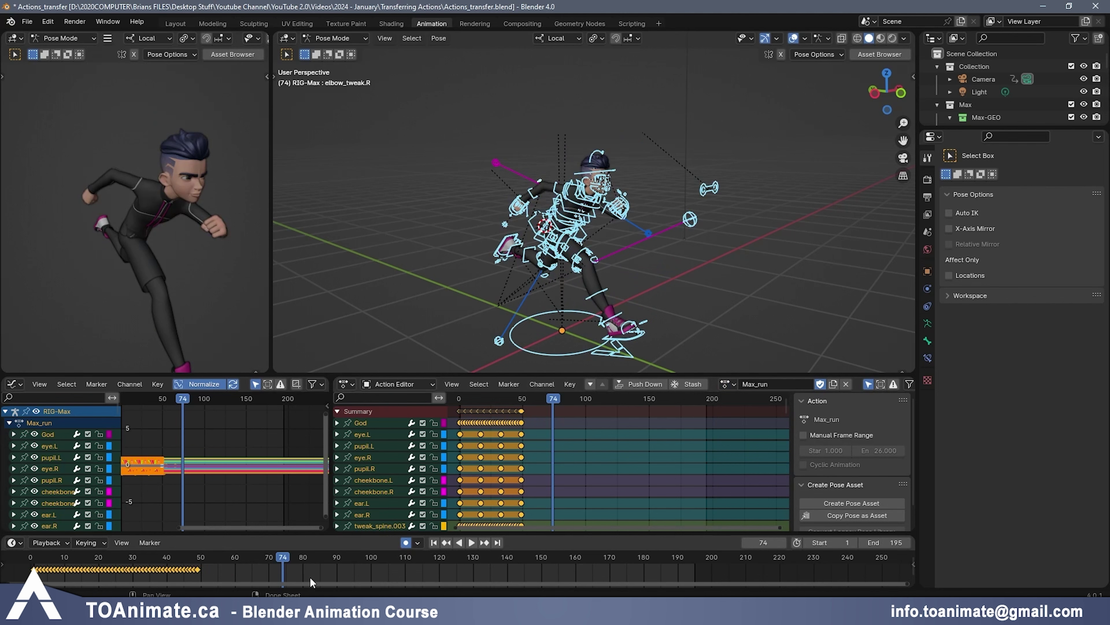
pyautogui.press('a')
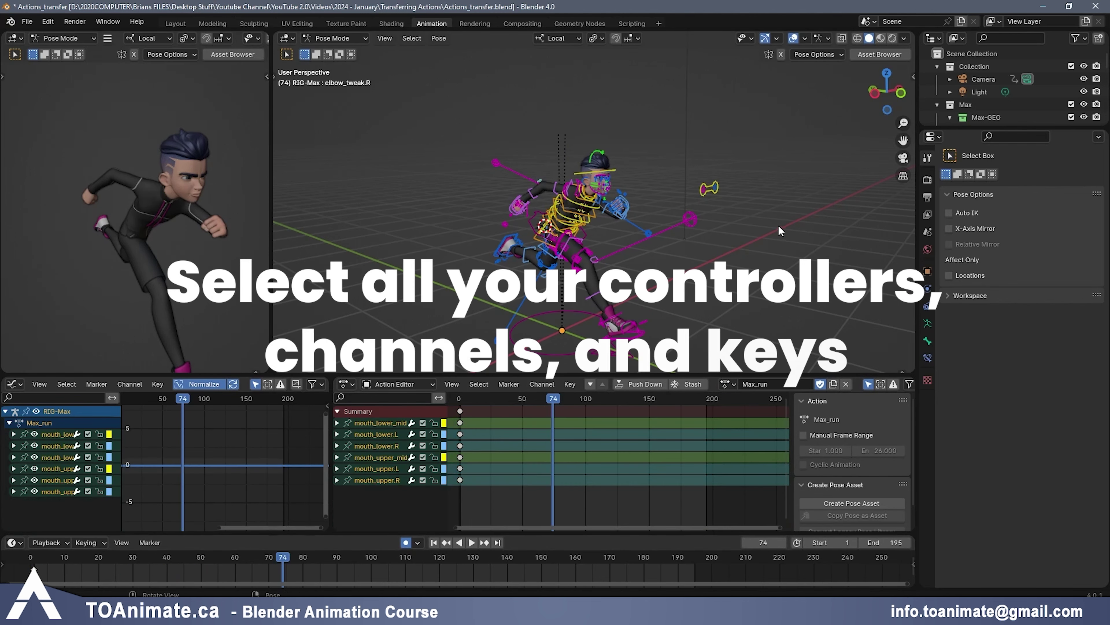
pyautogui.press('a')
pyautogui.press('a')
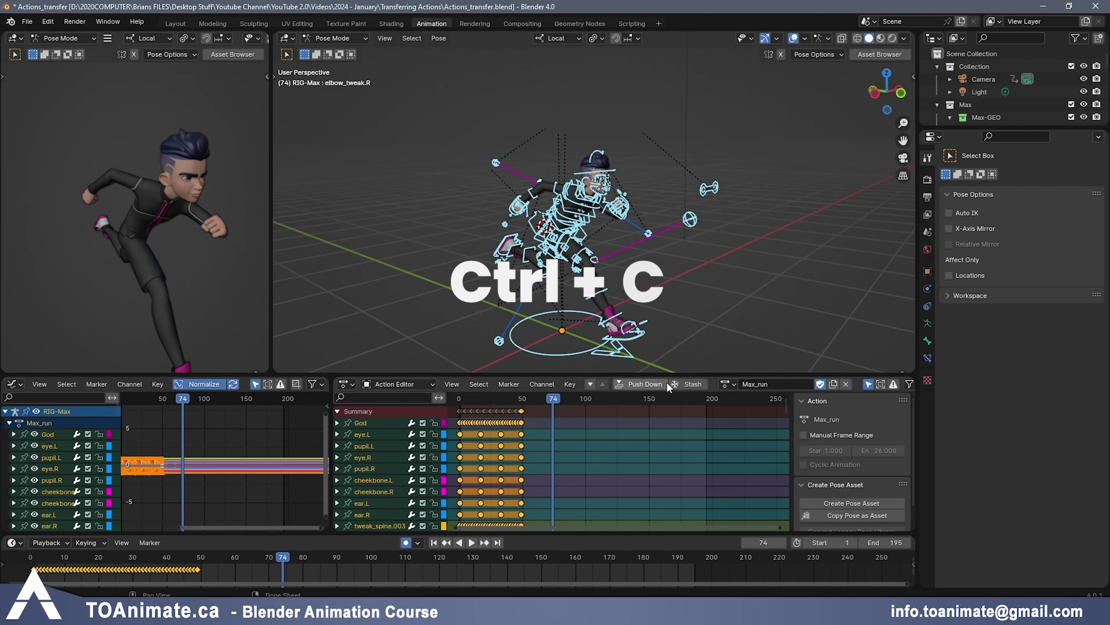
# Back in Walk_To_Run, paste the run keys at frame 74 and play the walk-to-run blend
pyautogui.click(727, 384)
pyautogui.click(779, 512)
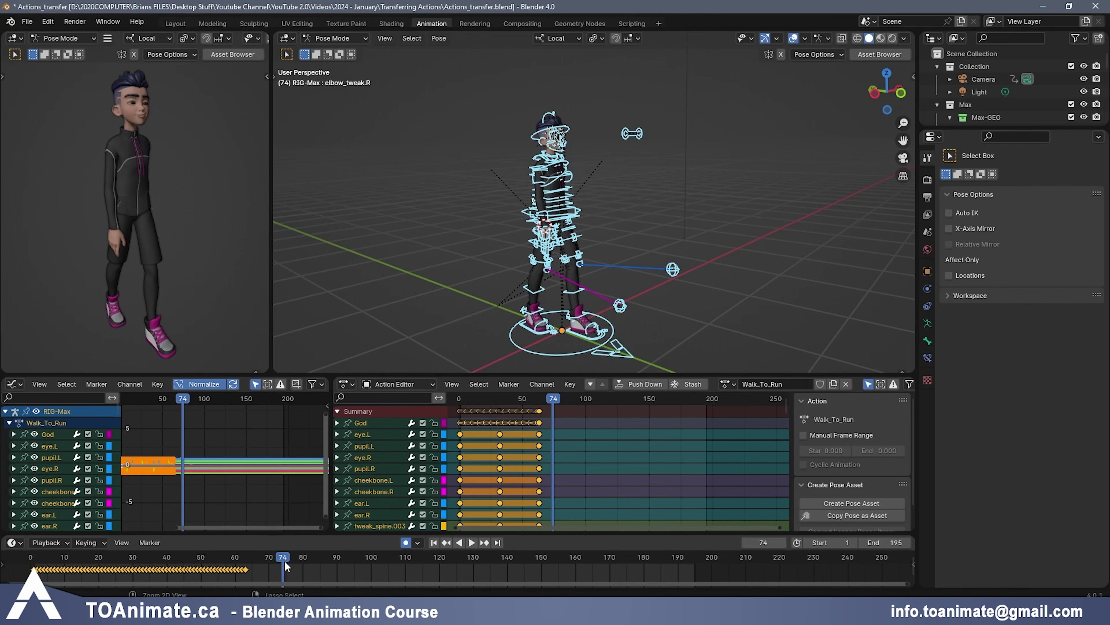
pyautogui.hotkey('ctrl', 'v')
pyautogui.press('space')
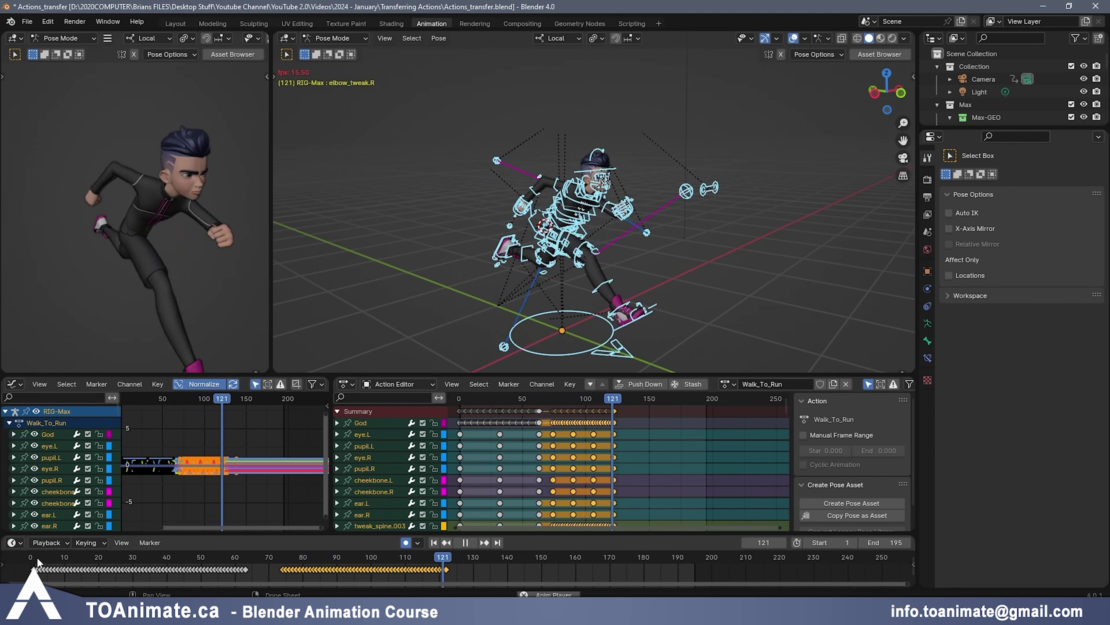
pyautogui.click(247, 565)
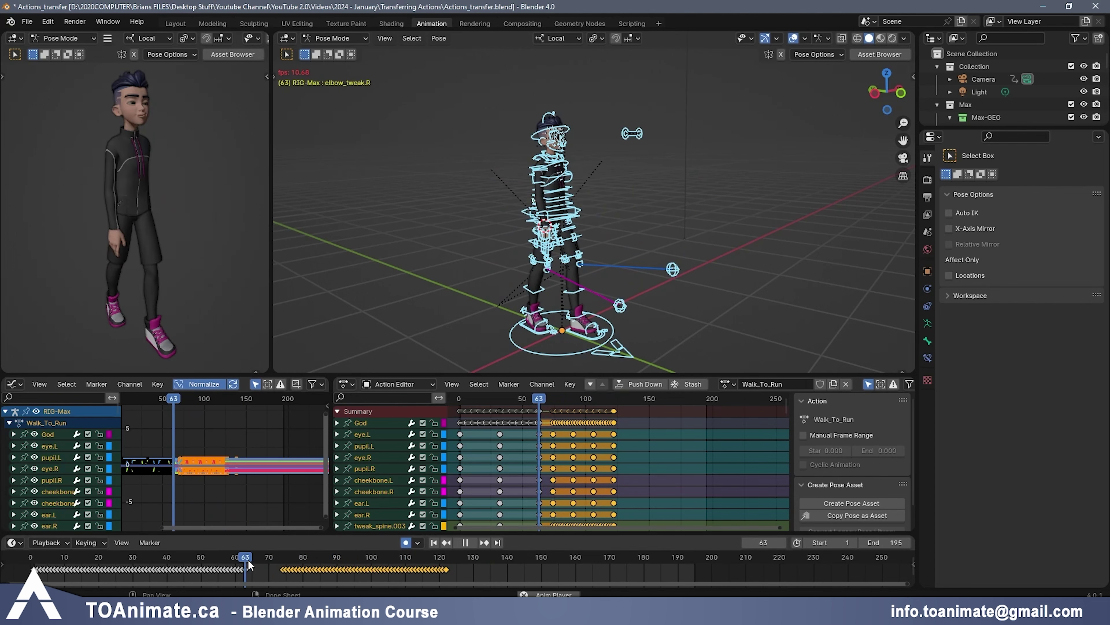
pyautogui.click(34, 559)
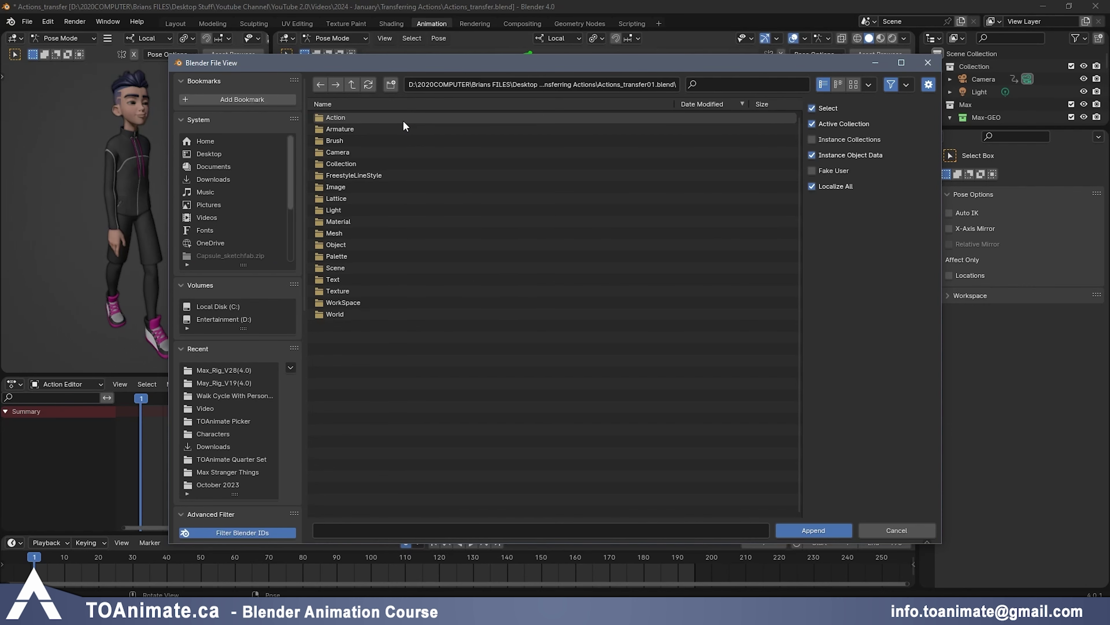
pyautogui.doubleClick(402, 118)
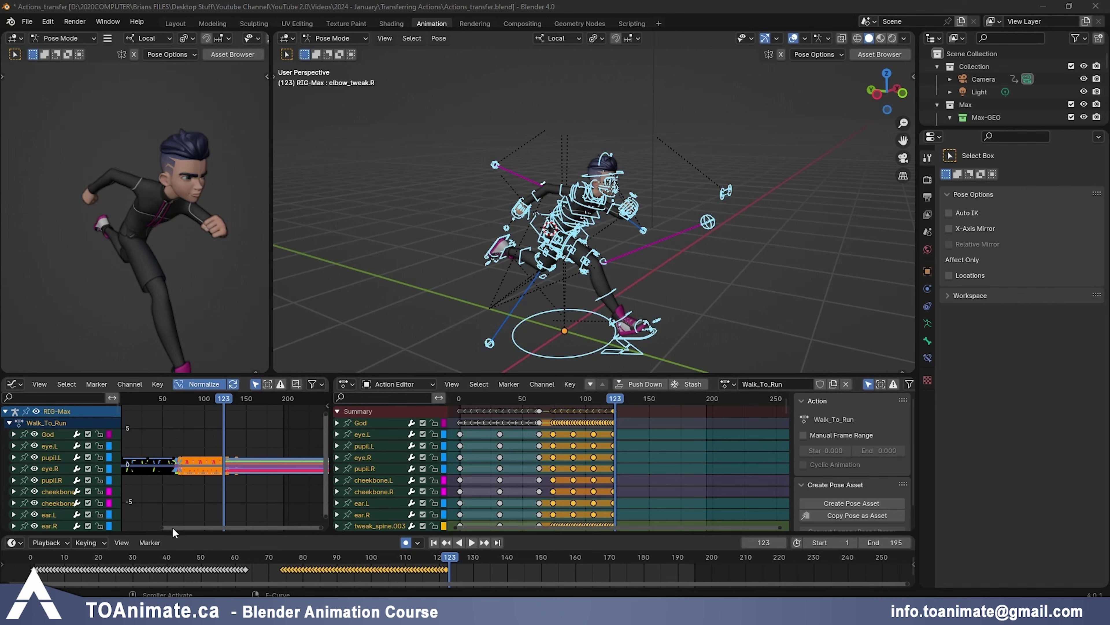
pyautogui.click(86, 562)
pyautogui.press('space')
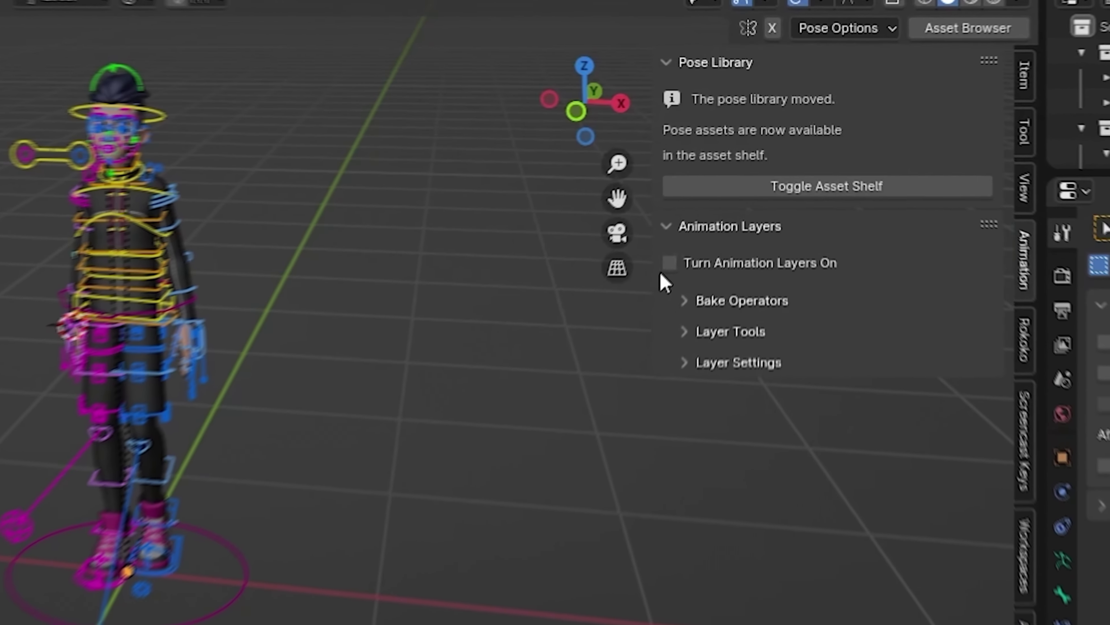
# Enable animation layers for the rig, then add and remove a stray Anim_Layer
pyautogui.click(670, 265)
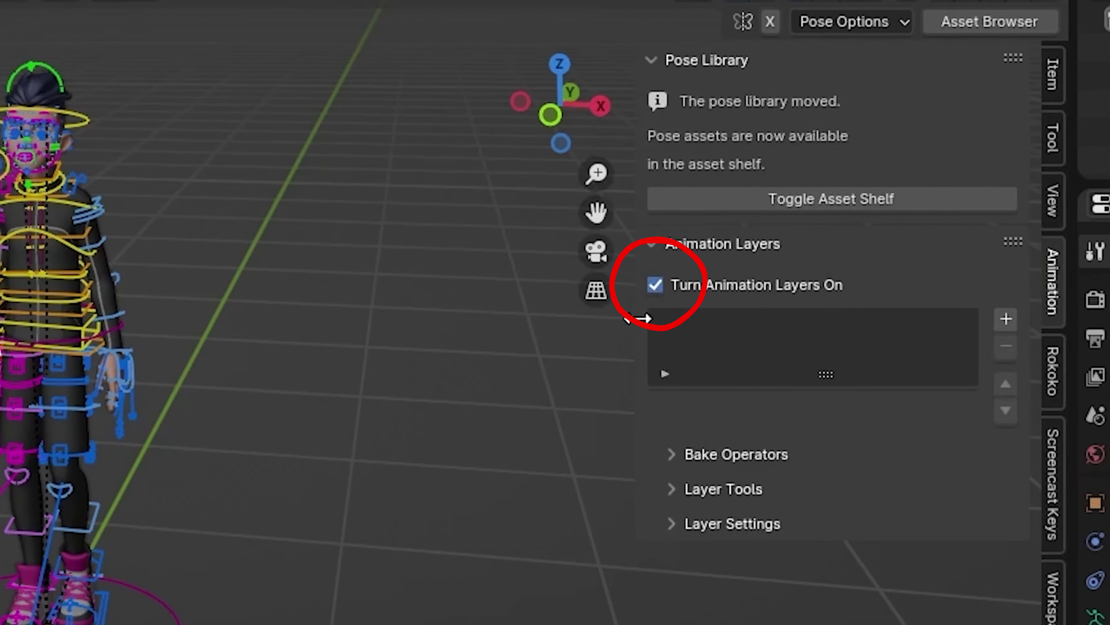
pyautogui.click(1007, 324)
pyautogui.click(783, 355)
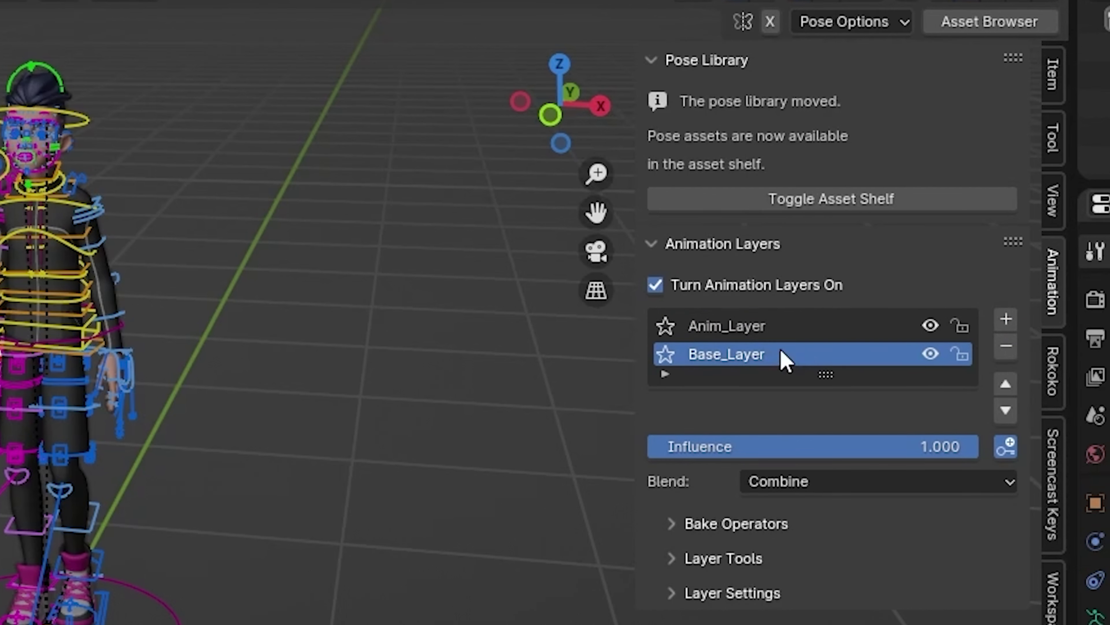
pyautogui.click(816, 329)
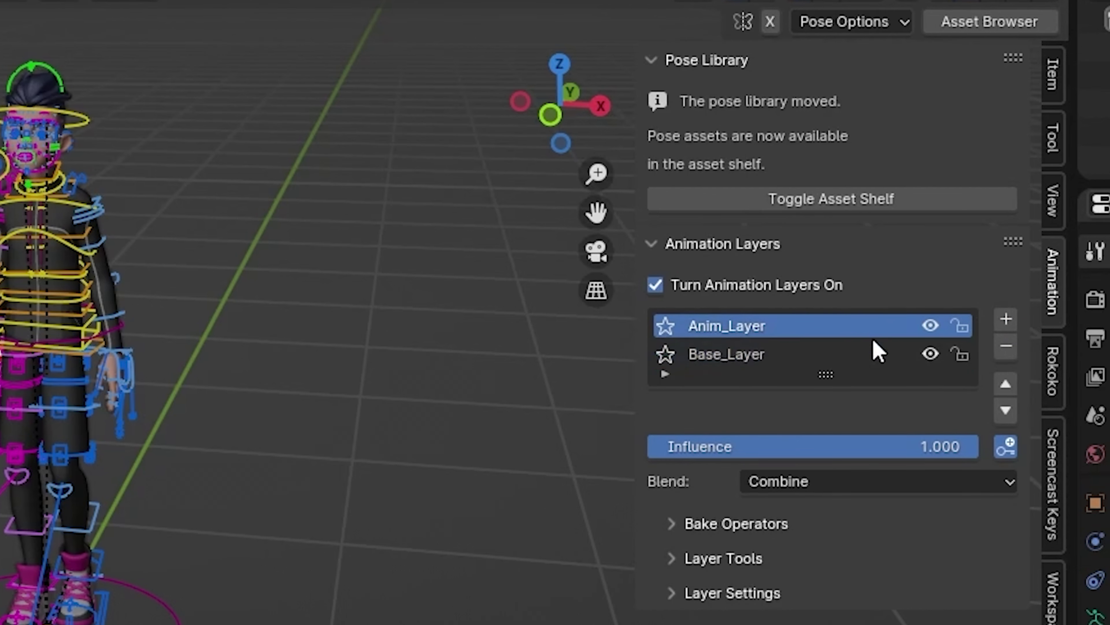
pyautogui.click(1003, 351)
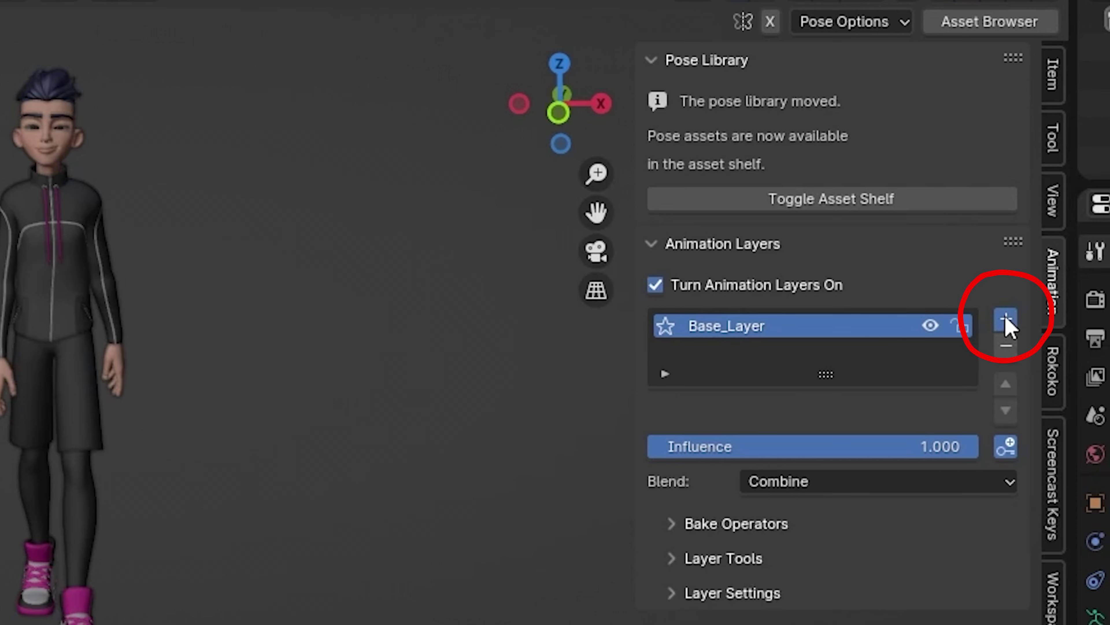
# Add a new layer above Base_Layer named Lookaround and expand its Layer Settings
pyautogui.click(1006, 320)
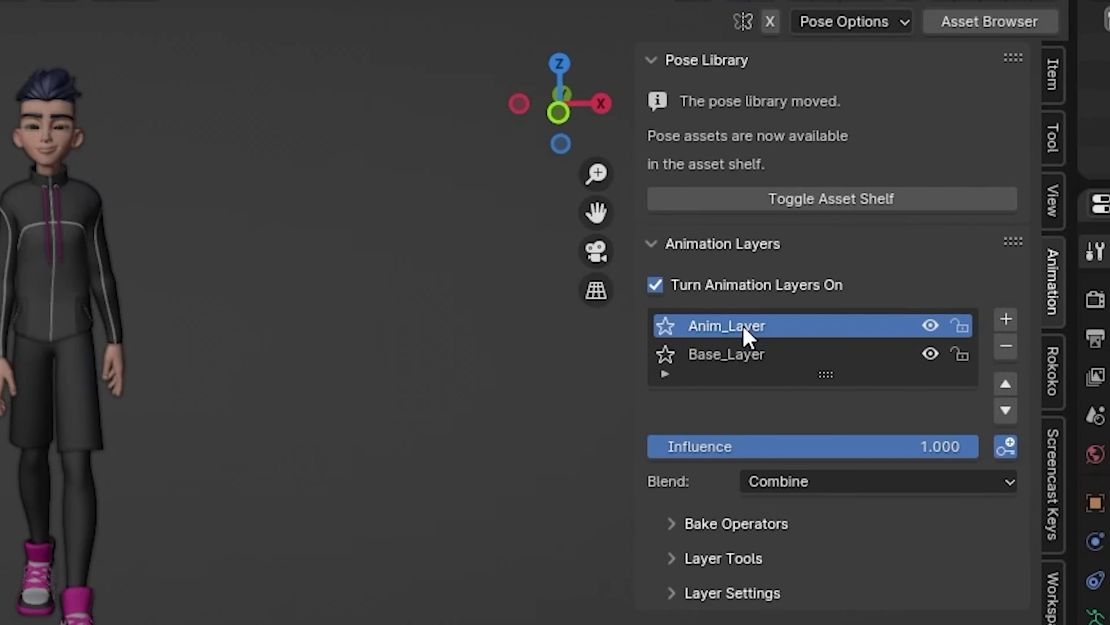
pyautogui.write('Lookaround')
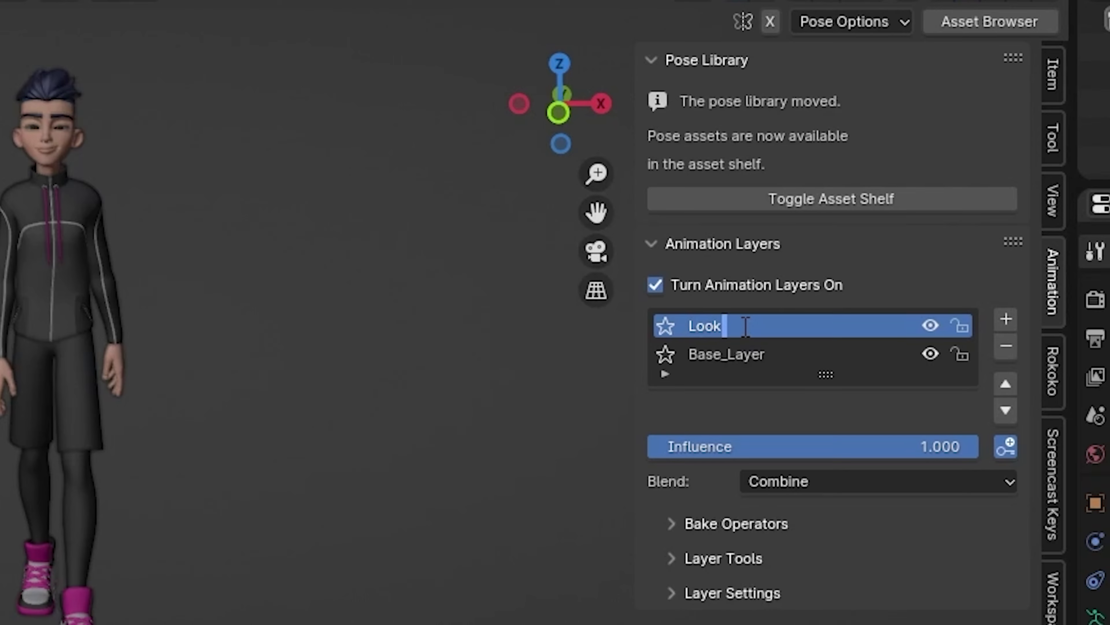
pyautogui.press('Return')
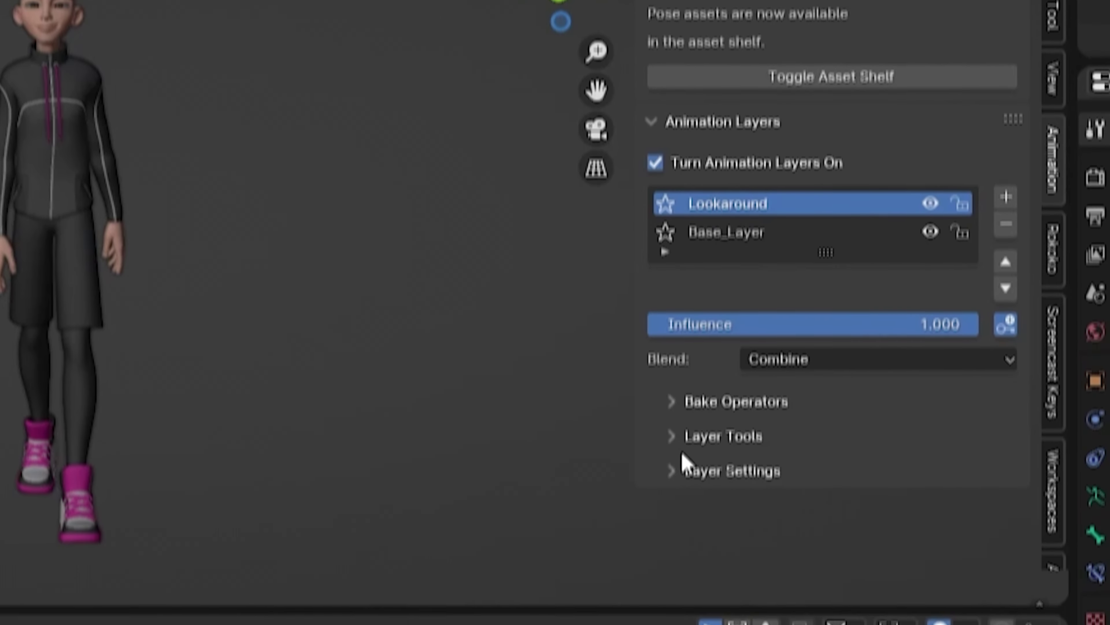
pyautogui.click(654, 595)
pyautogui.scroll(-5, 655, 411)
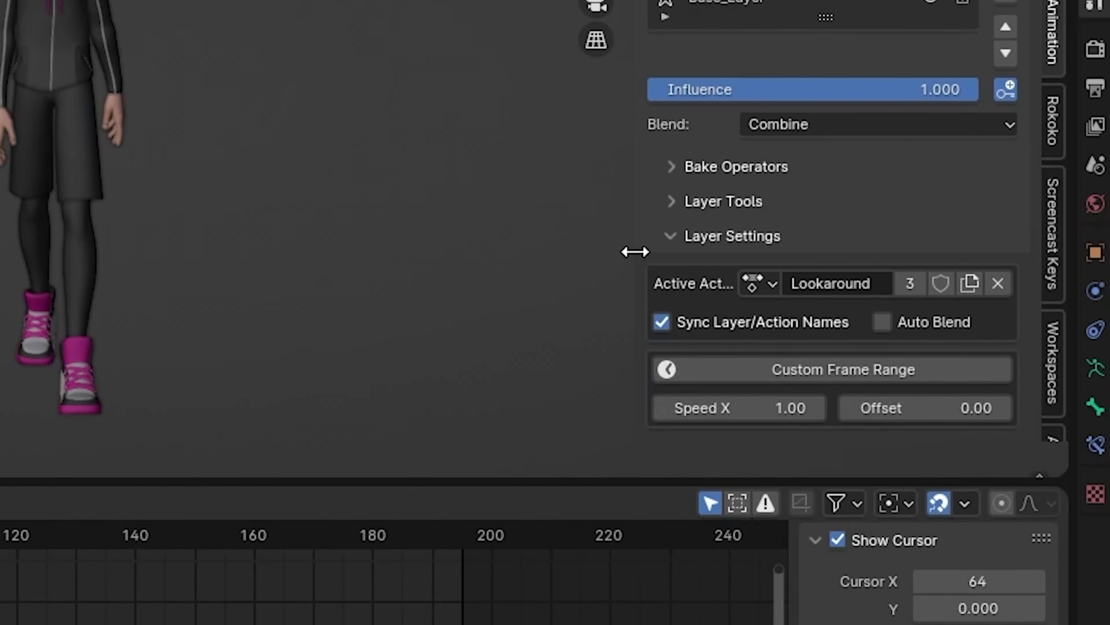
pyautogui.moveTo(636, 308); pyautogui.dragTo(454, 320)
pyautogui.moveTo(455, 263); pyautogui.dragTo(480, 267)
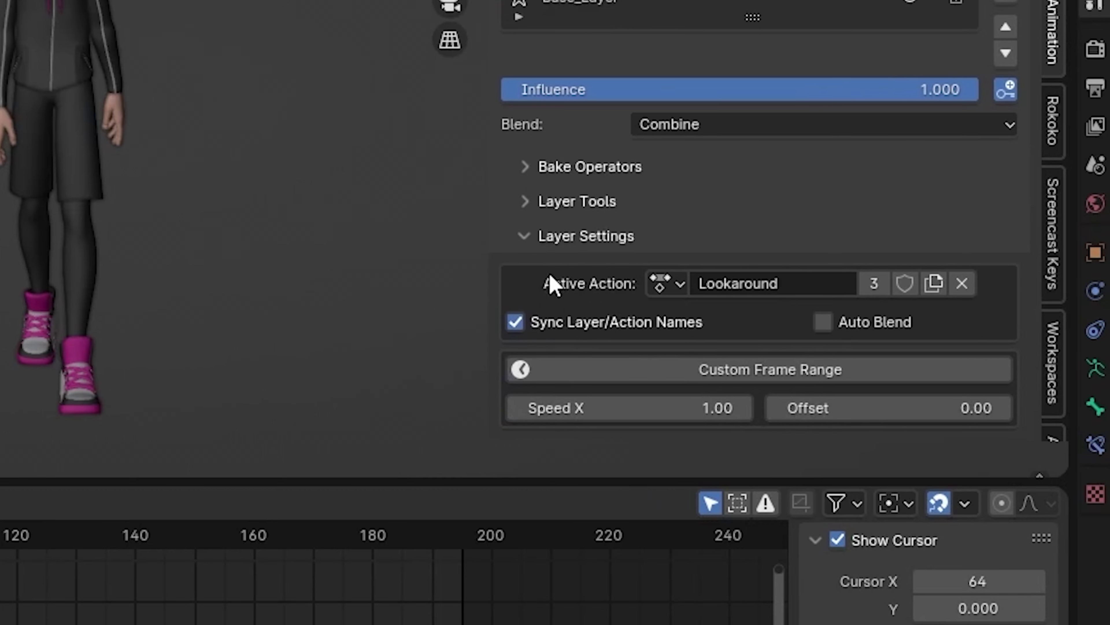
pyautogui.click(656, 284)
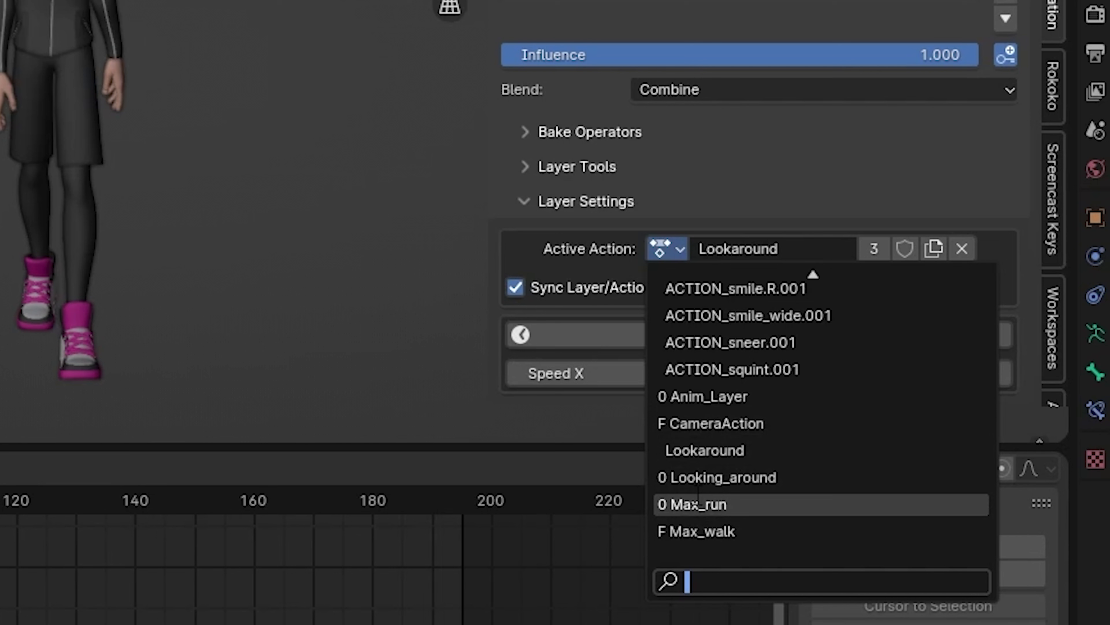
# Give the Lookaround layer the Looking_around action with Replace blending
pyautogui.click(724, 479)
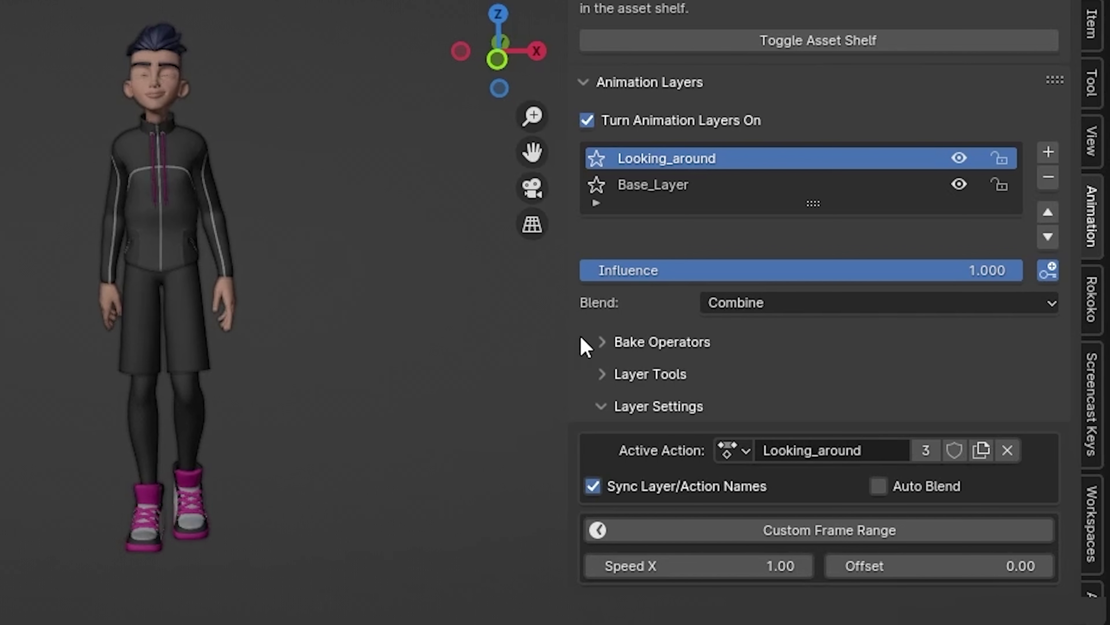
pyautogui.click(729, 306)
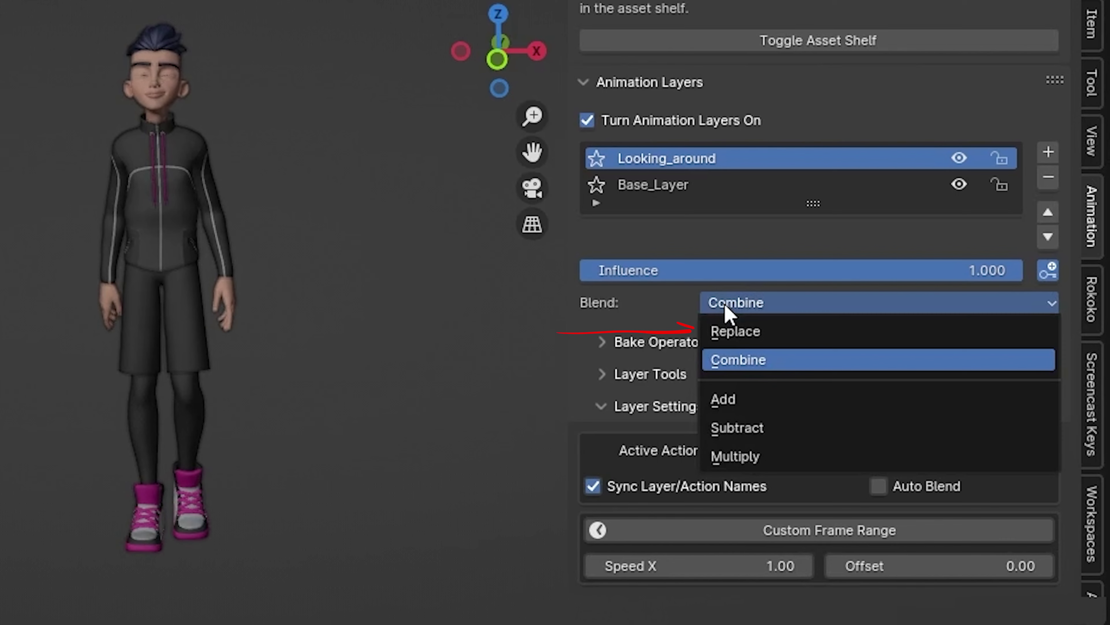
pyautogui.click(742, 334)
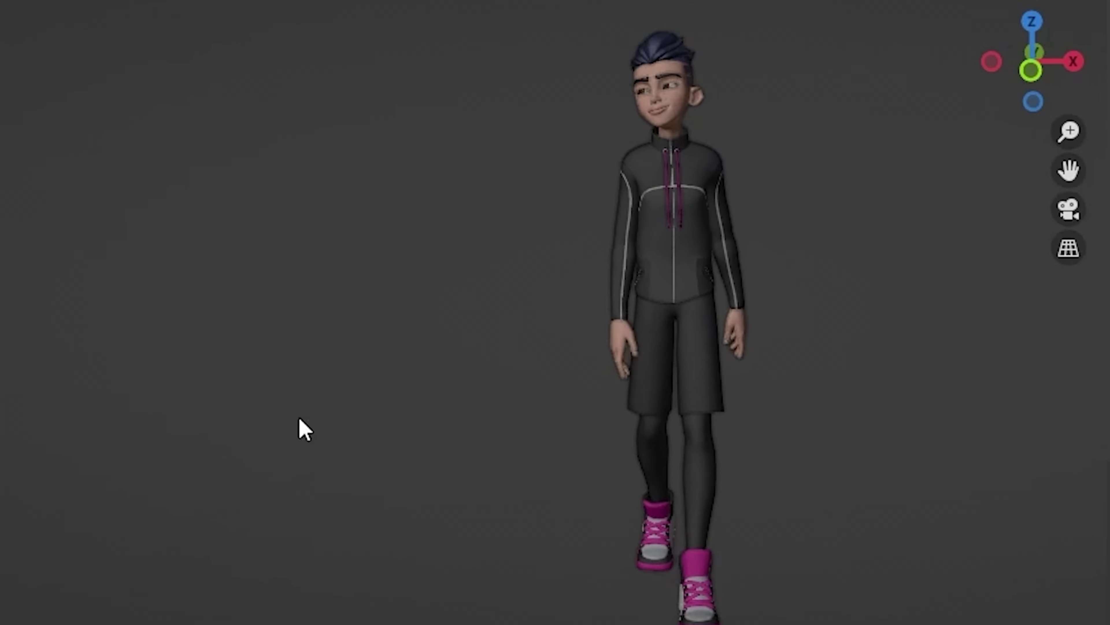
pyautogui.moveTo(348, 413)
pyautogui.mouseDown(button='middle')
pyautogui.moveTo(440, 411)
pyautogui.moveTo(347, 414)
pyautogui.mouseUp(button='middle')
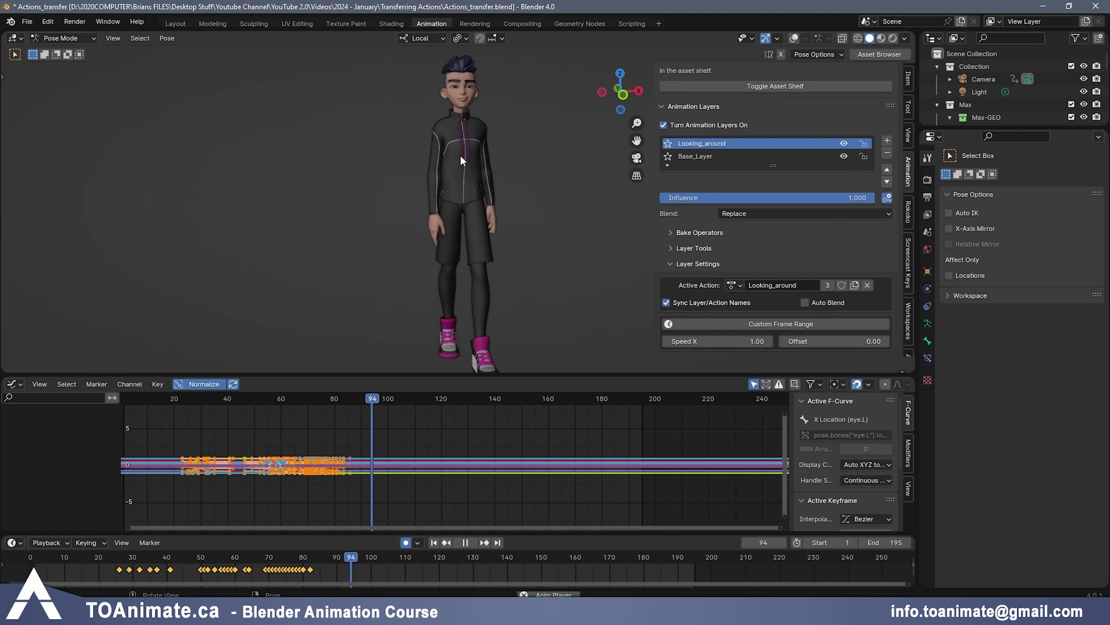
pyautogui.press('space')
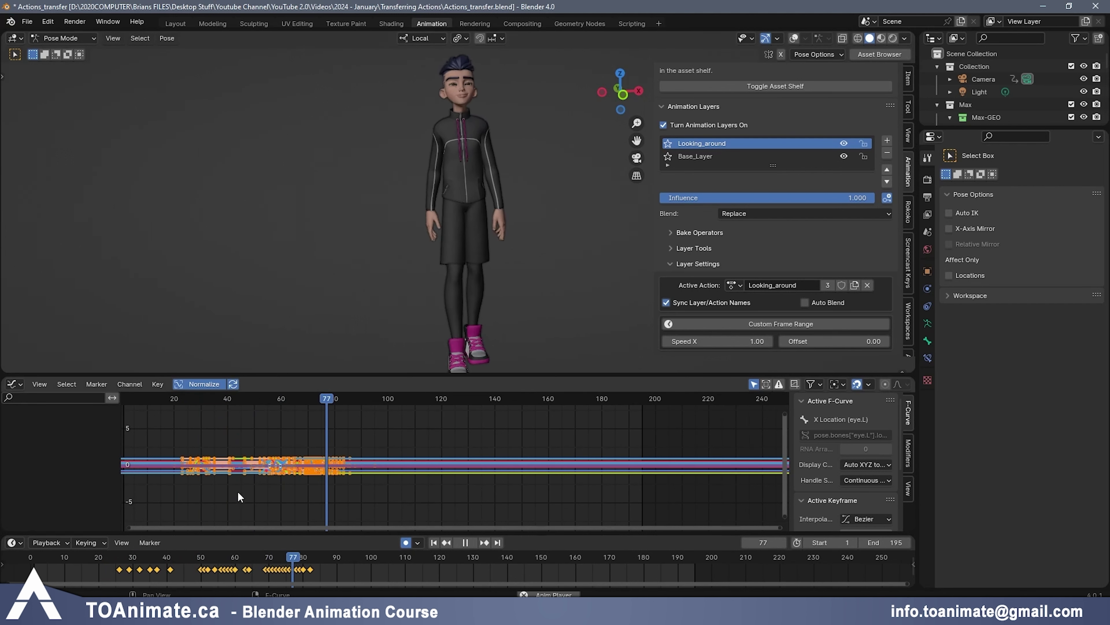
pyautogui.press('space')
pyautogui.moveTo(105, 567); pyautogui.dragTo(158, 571)
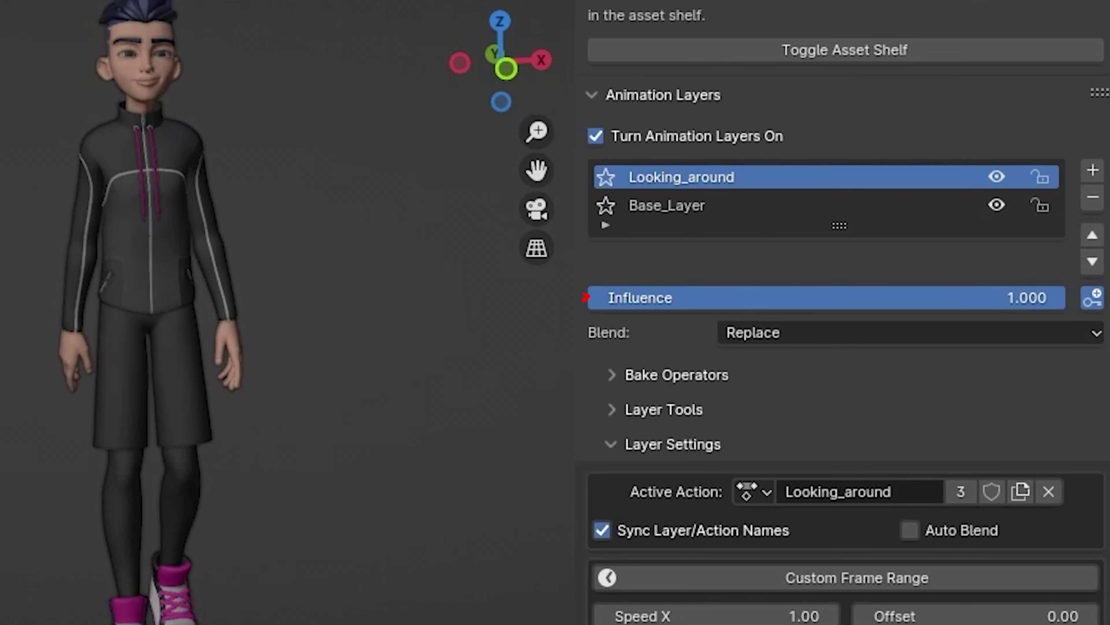
pyautogui.moveTo(699, 298); pyautogui.dragTo(590, 298)
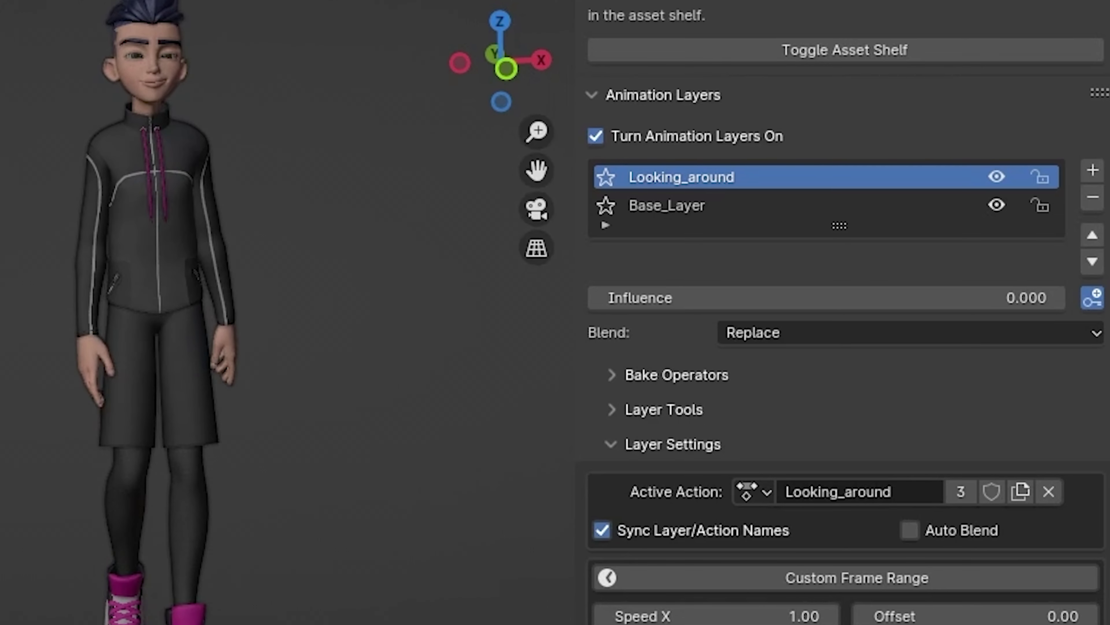
pyautogui.moveTo(743, 297); pyautogui.dragTo(922, 298)
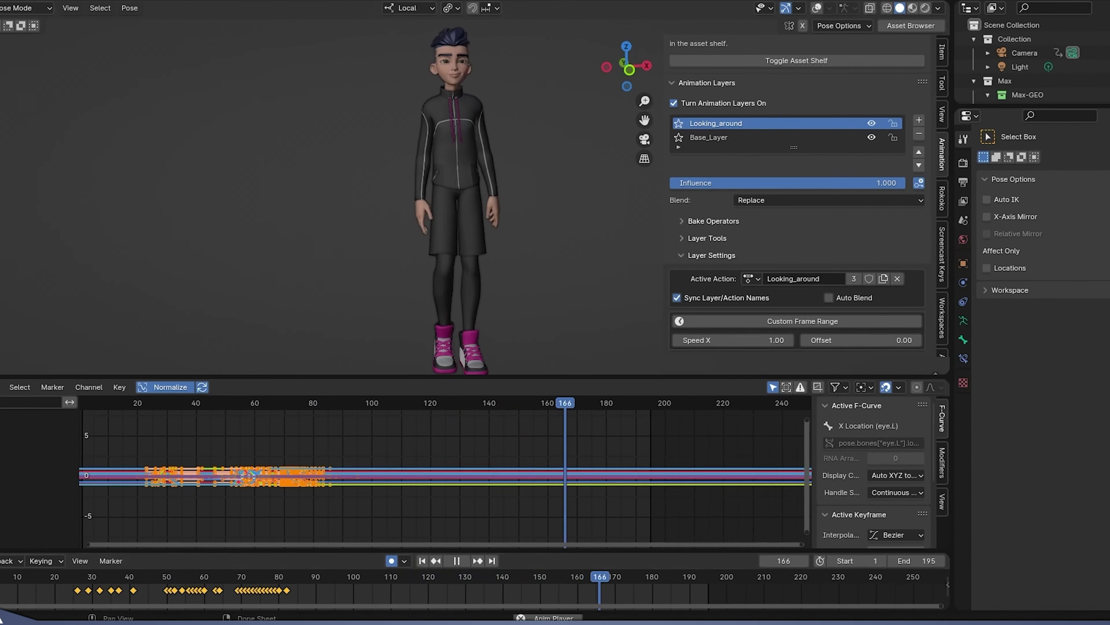
# Stop playback, turn the Graph Editor into a Nonlinear Animation editor, and replay to watch the layer tracks
pyautogui.press('space')
pyautogui.click(12, 384)
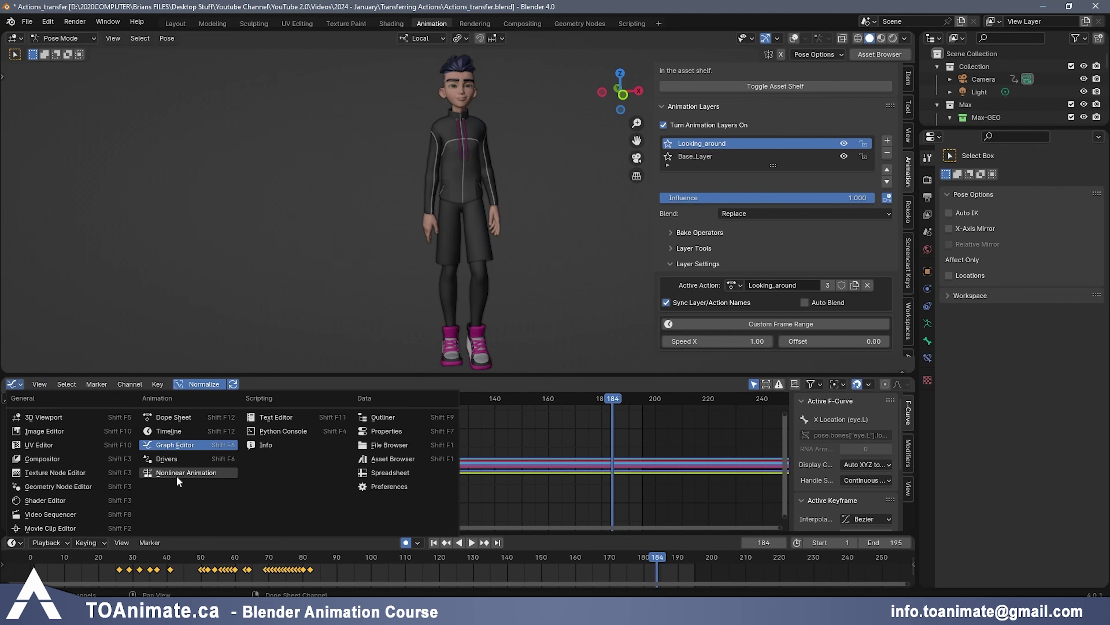
pyautogui.click(178, 472)
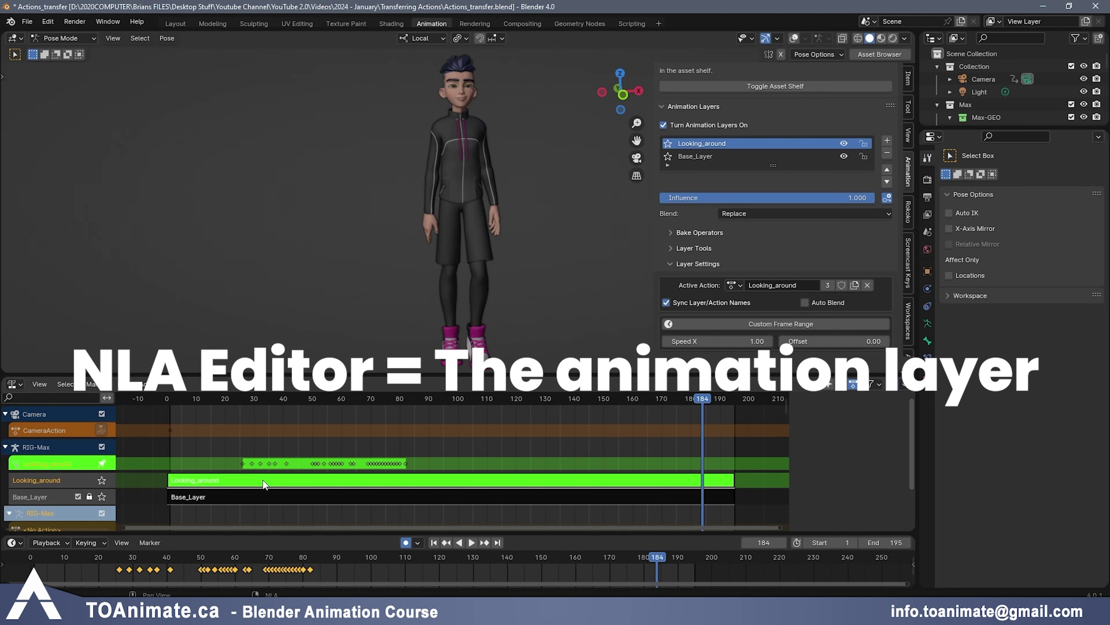
pyautogui.press('space')
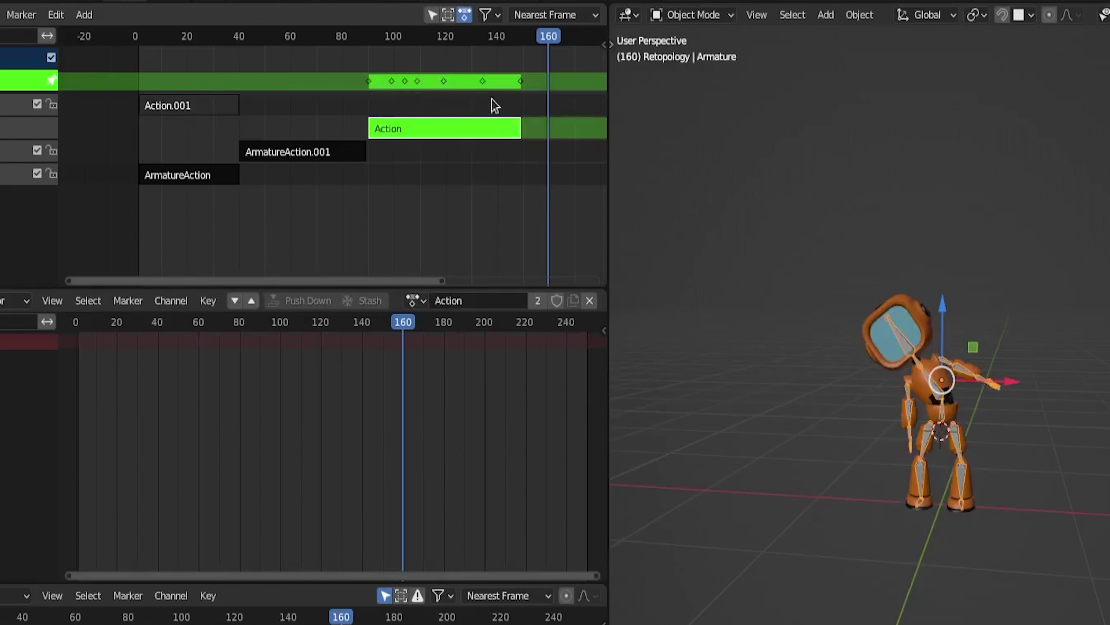
pyautogui.moveTo(457, 39); pyautogui.dragTo(515, 44)
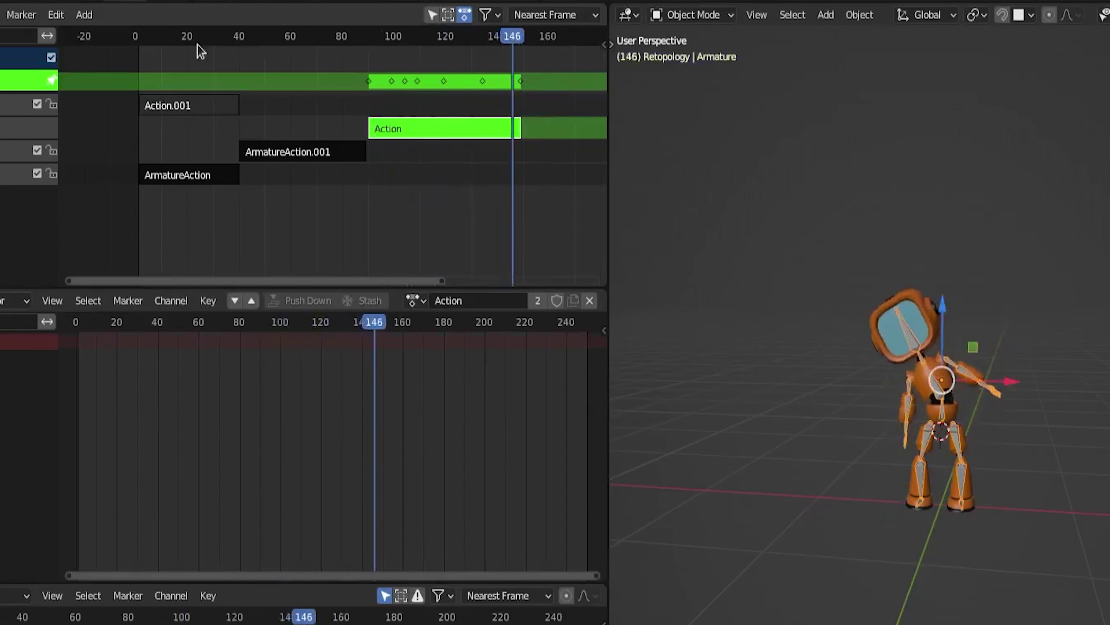